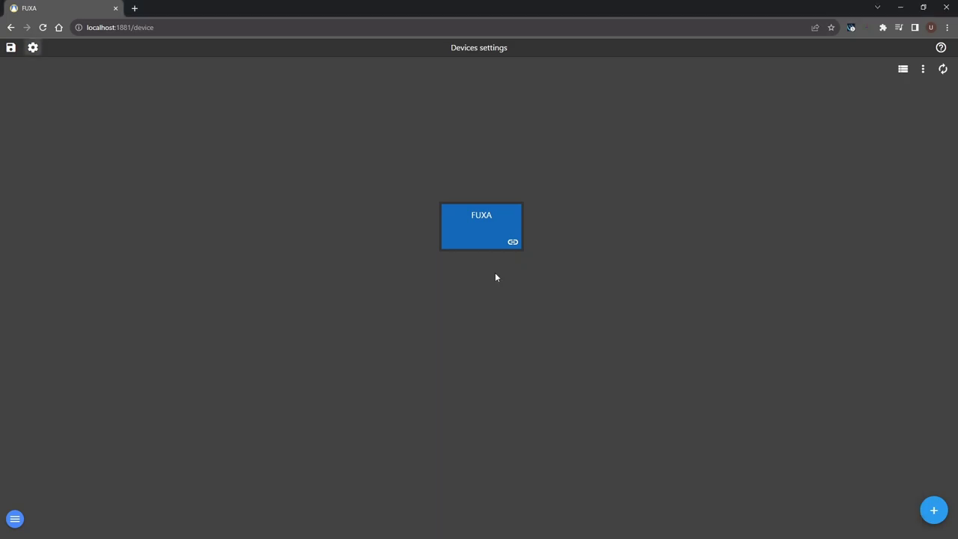
# Step: Add a new ModbusTCP device named modbus, set its polling to 1 sec and enable it
pyautogui.click(933, 510)
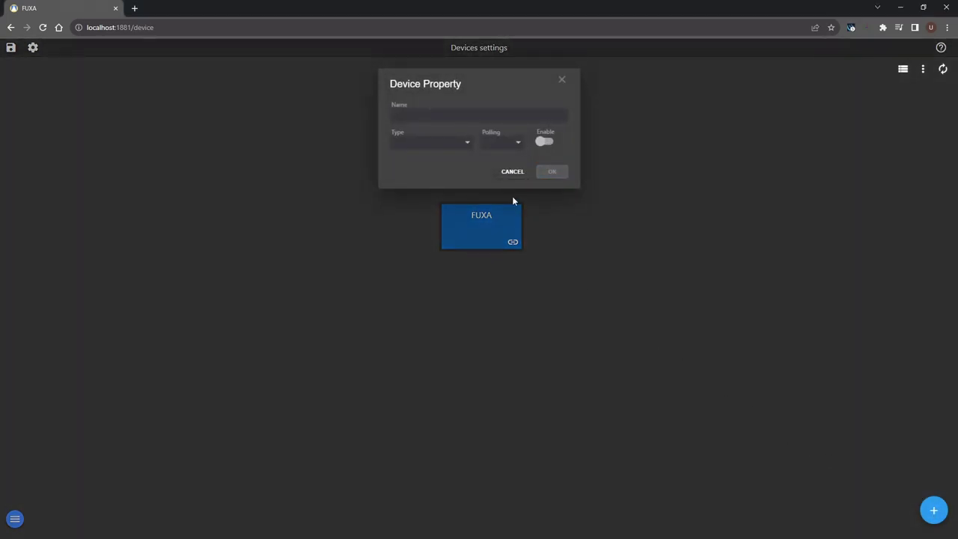
pyautogui.click(456, 144)
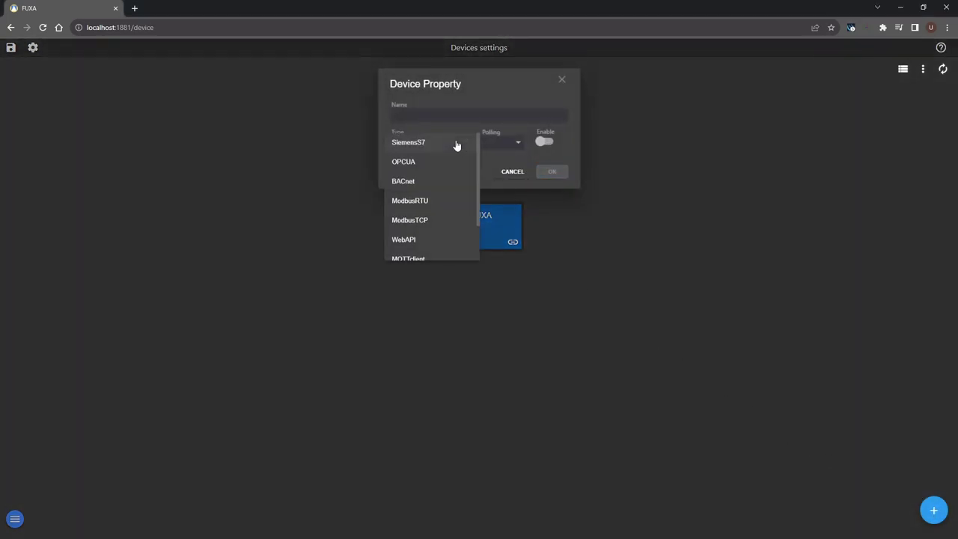
pyautogui.click(417, 222)
pyautogui.click(413, 114)
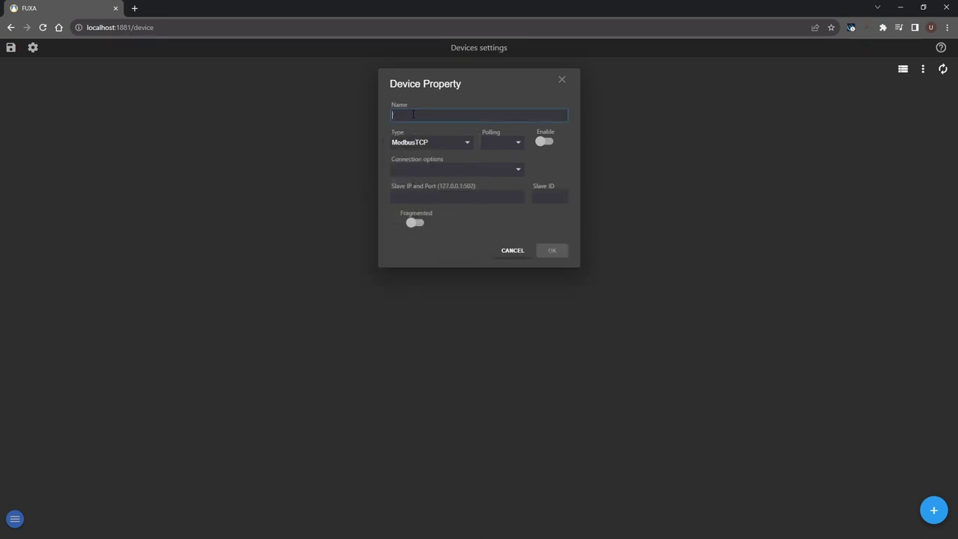
pyautogui.write('modbus')
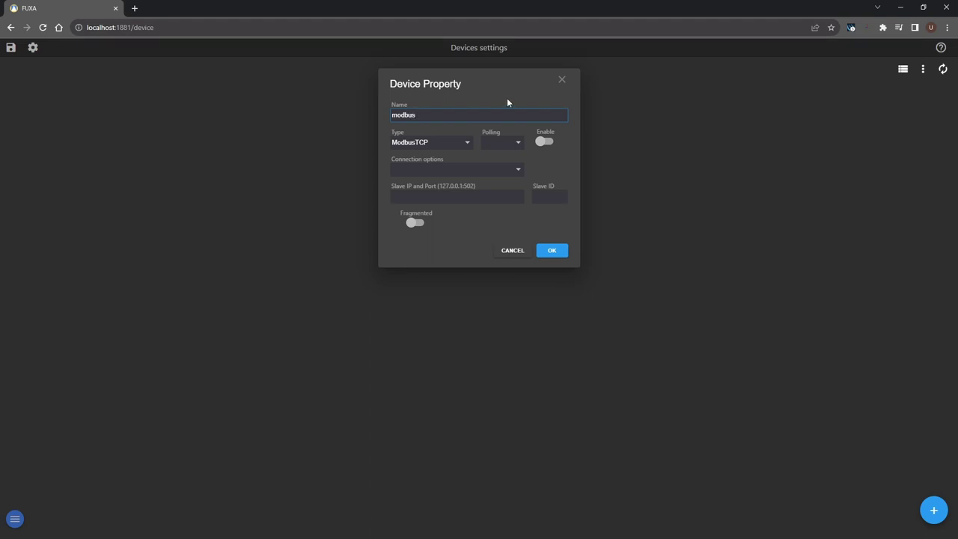
pyautogui.click(519, 145)
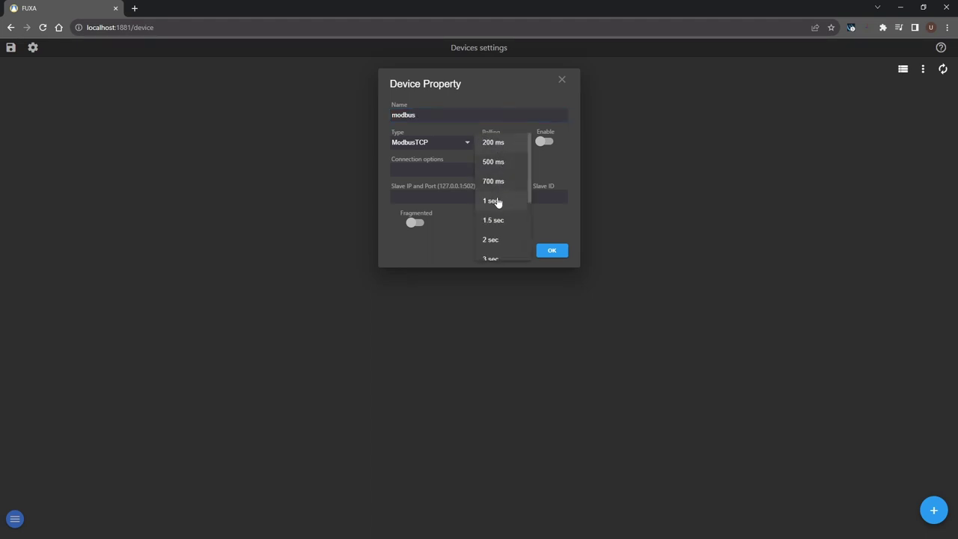
pyautogui.click(497, 202)
pyautogui.click(545, 143)
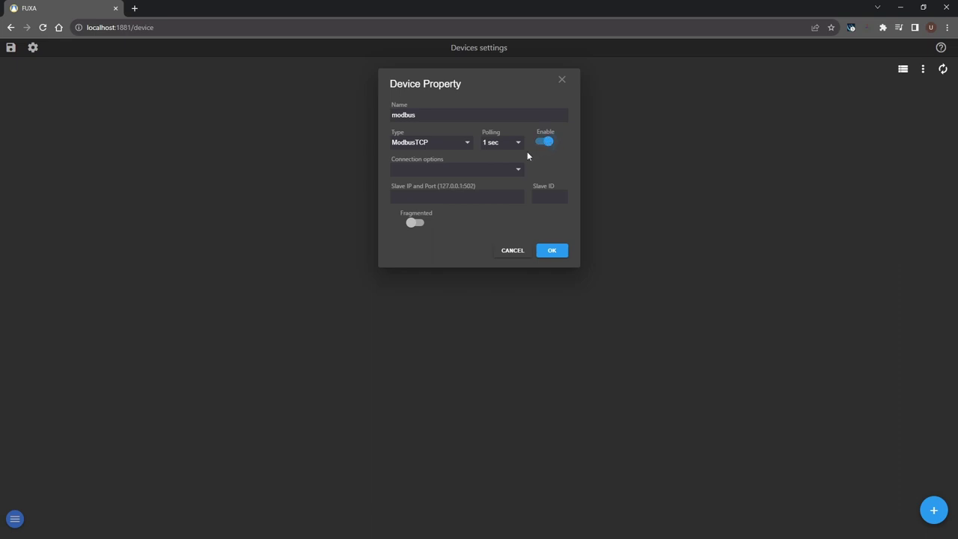
# Step: Configure the modbus device's connection as TcpPort at localhost:502 with slave ID 1, and save the device
pyautogui.click(455, 172)
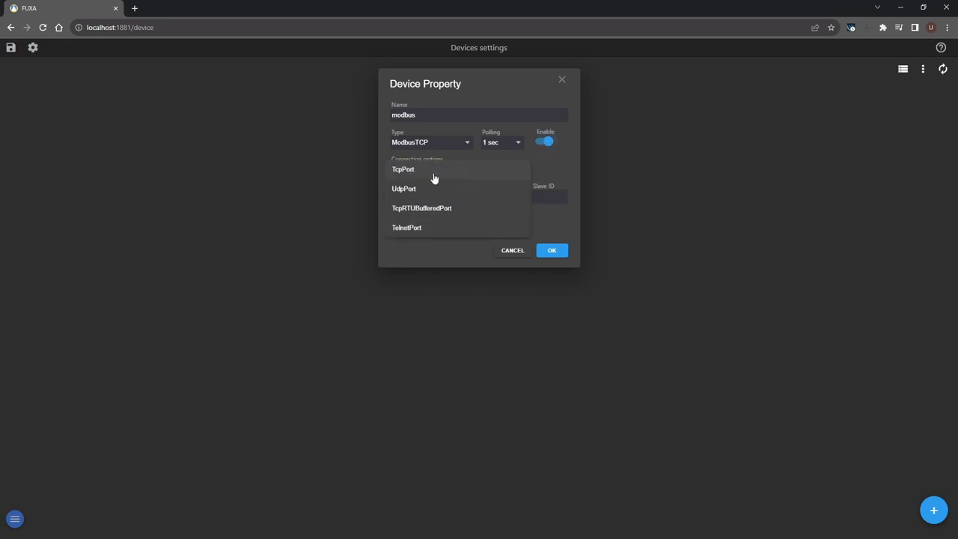
pyautogui.click(433, 176)
pyautogui.click(425, 195)
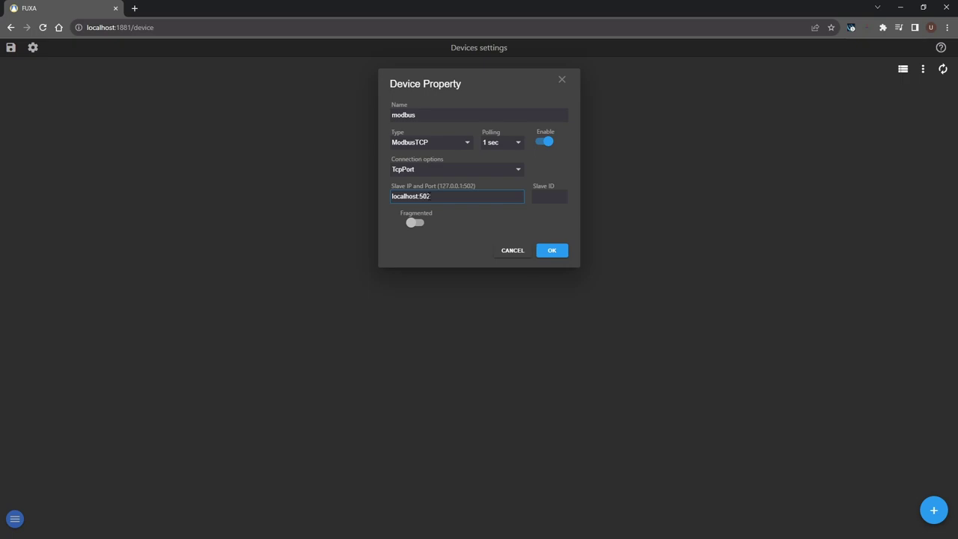
pyautogui.click(551, 196)
pyautogui.write('1')
pyautogui.click(555, 253)
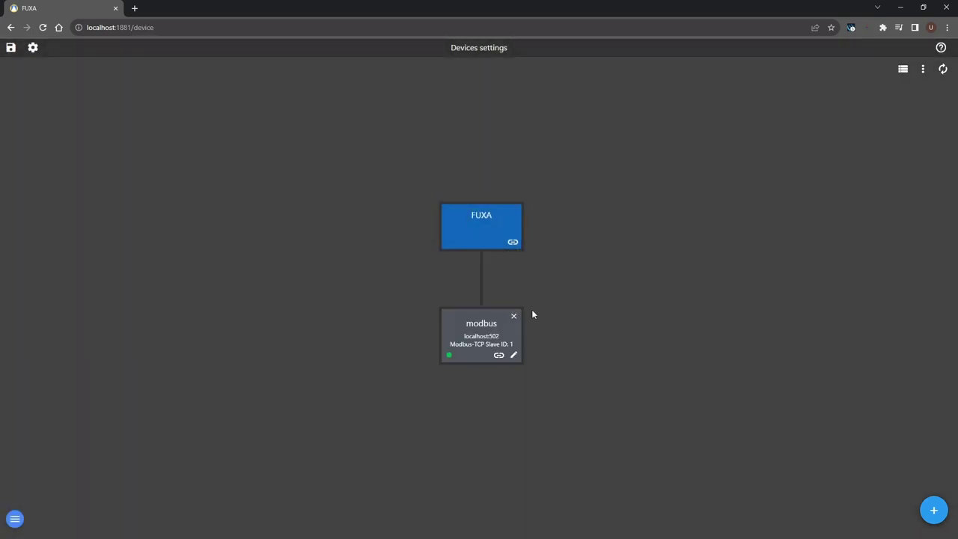
# Step: Add a tag named TagA to the modbus device, using Holding Registers, type Int16 and address offset 1
pyautogui.click(498, 356)
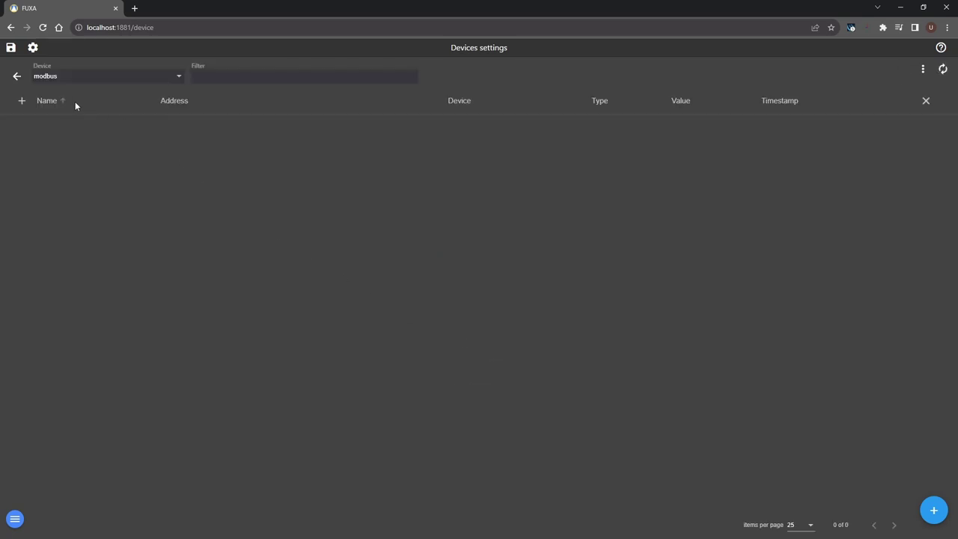
pyautogui.click(21, 101)
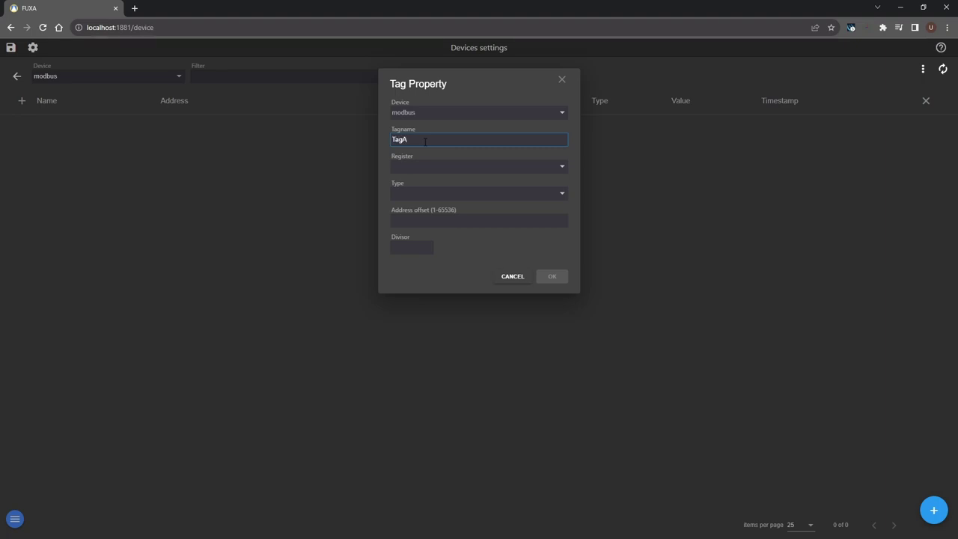
pyautogui.write('TagA')
pyautogui.click(433, 166)
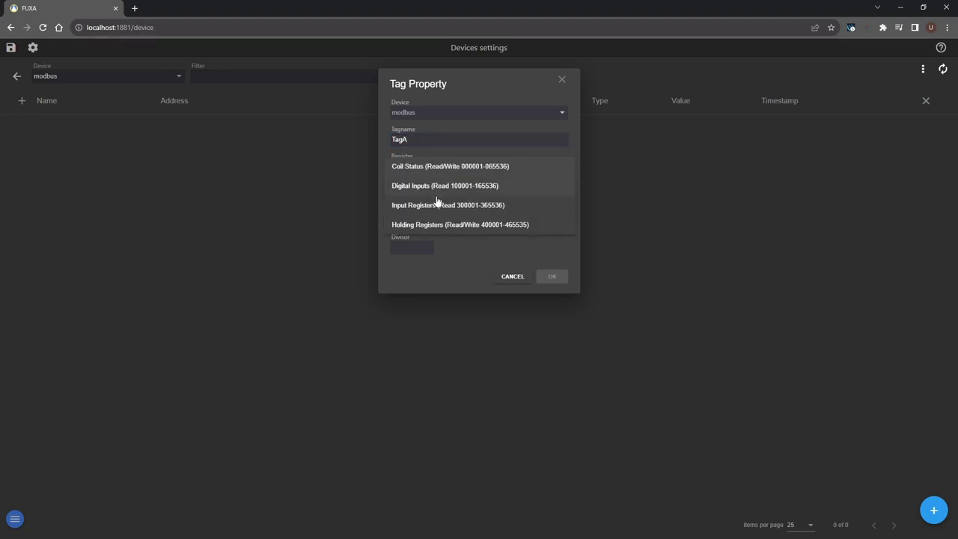
pyautogui.click(439, 223)
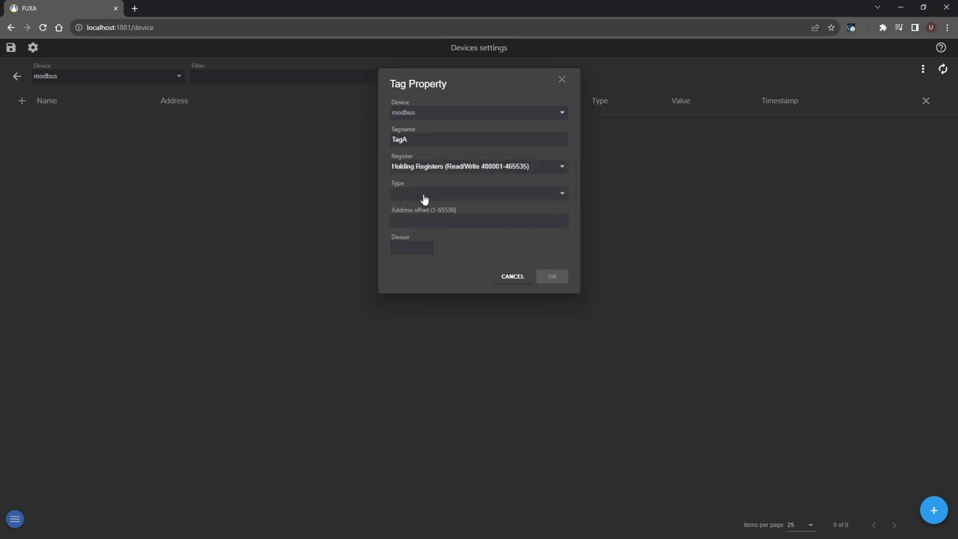
pyautogui.click(424, 196)
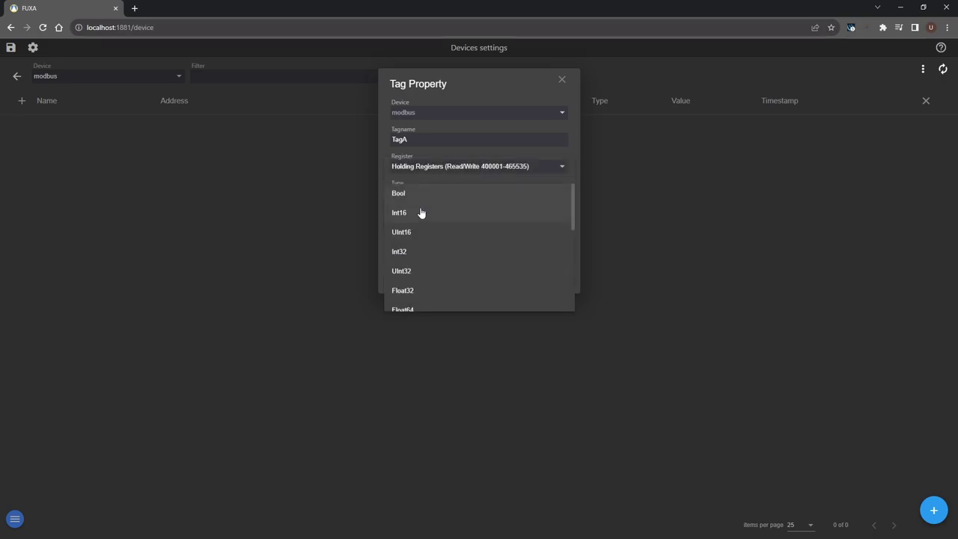
pyautogui.click(422, 214)
pyautogui.click(417, 222)
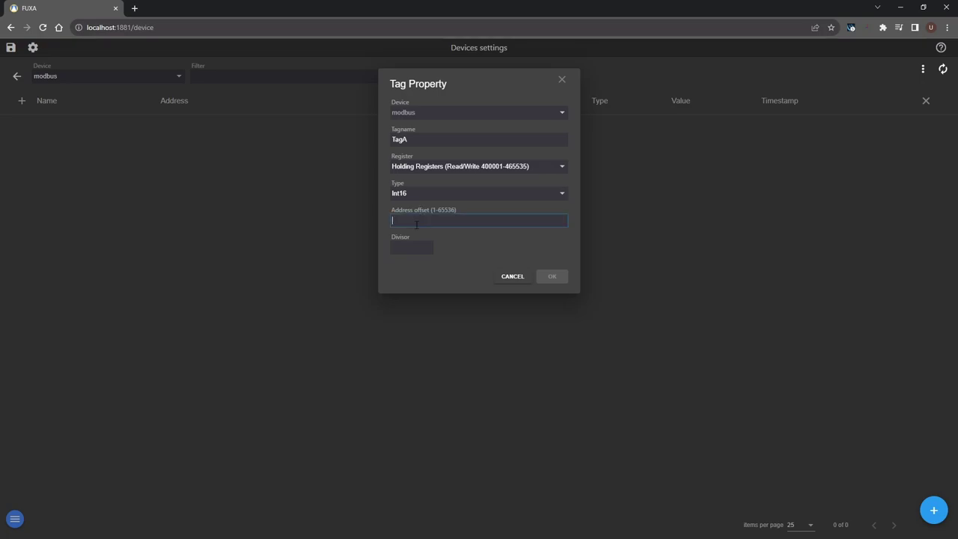
pyautogui.write('1')
pyautogui.click(552, 277)
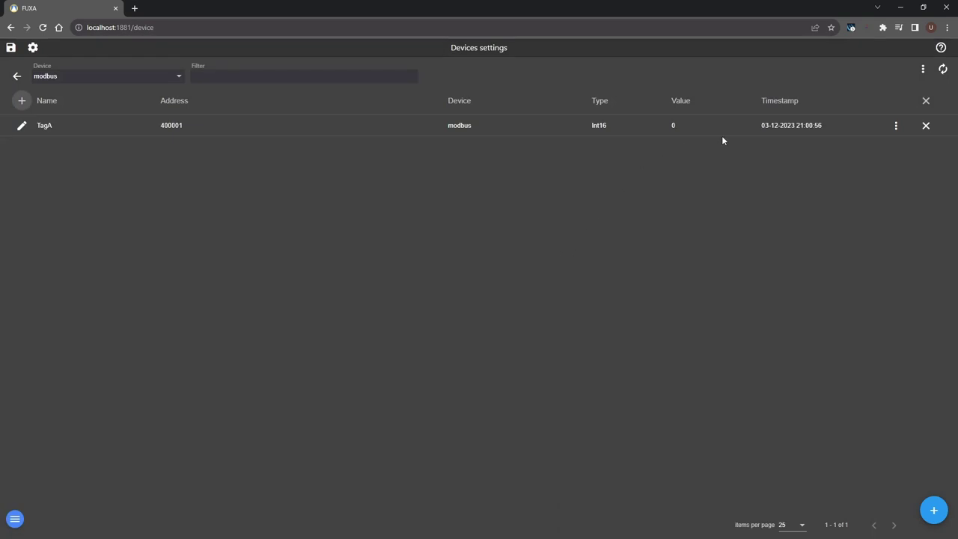
# Step: Switch to the MODBUS simulator, set holding register 400001 to 45, and return to FUXA's tag list
pyautogui.hotkey('alt', 'Tab')
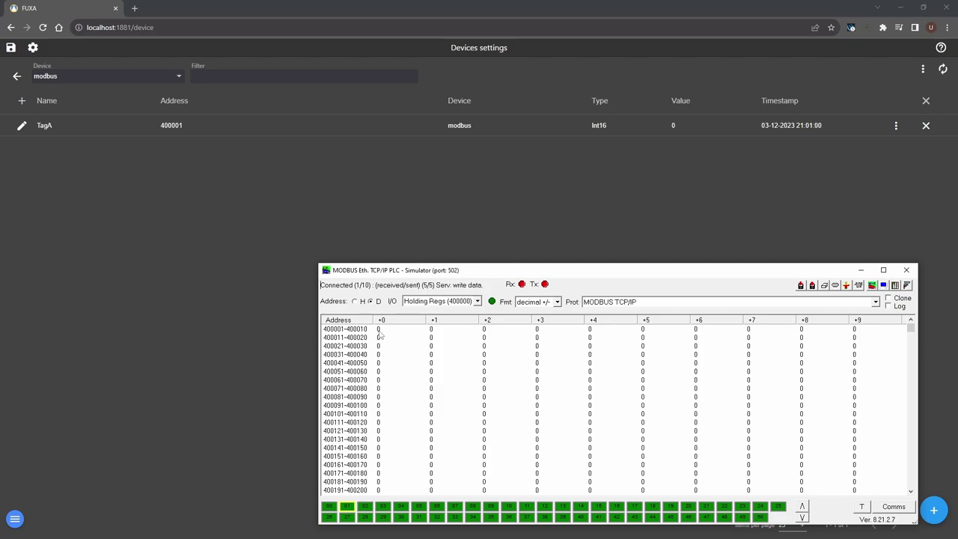
pyautogui.doubleClick(377, 330)
pyautogui.moveTo(613, 390); pyautogui.dragTo(551, 395)
pyautogui.write('45')
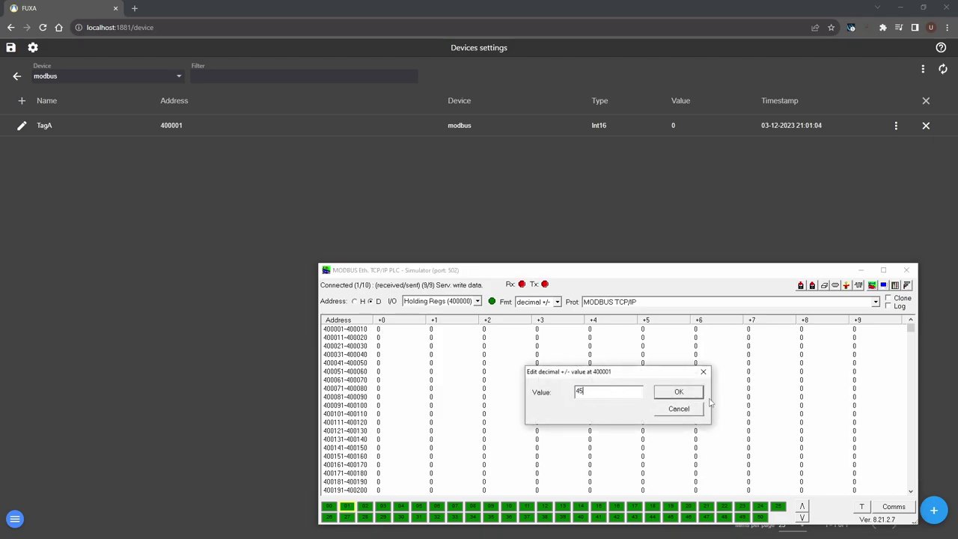
pyautogui.click(679, 392)
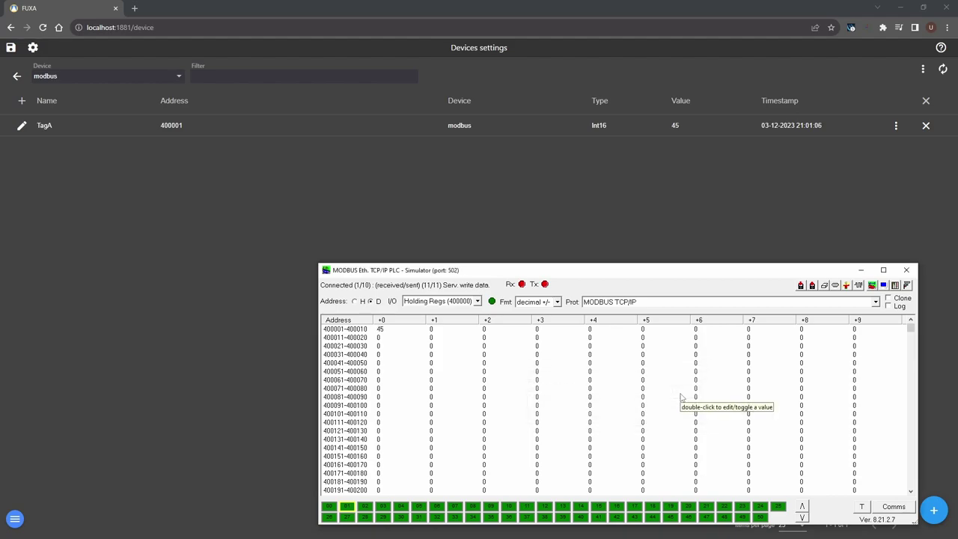
pyautogui.click(674, 239)
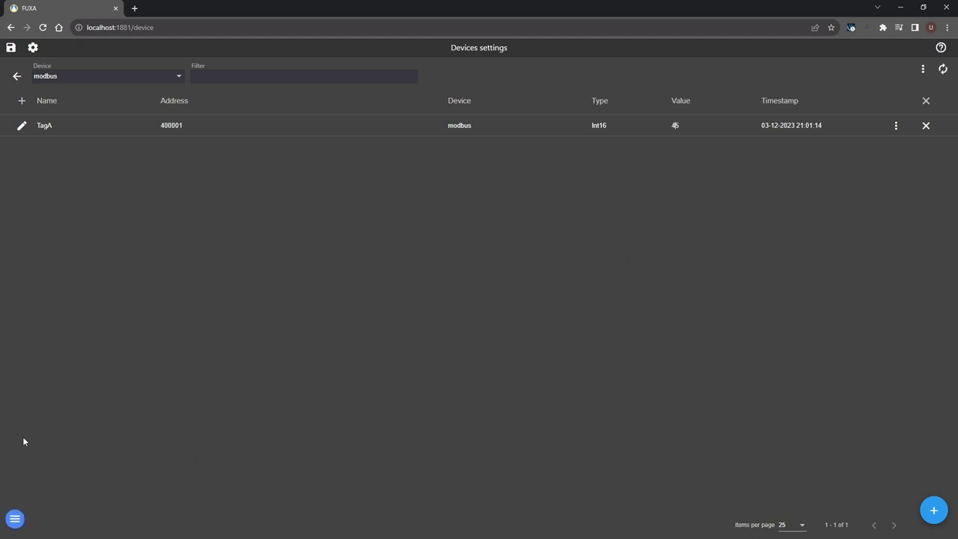
# Step: Place an output value control on MainView, set its font size to 57, and move it to about x 425, y 262
pyautogui.click(31, 49)
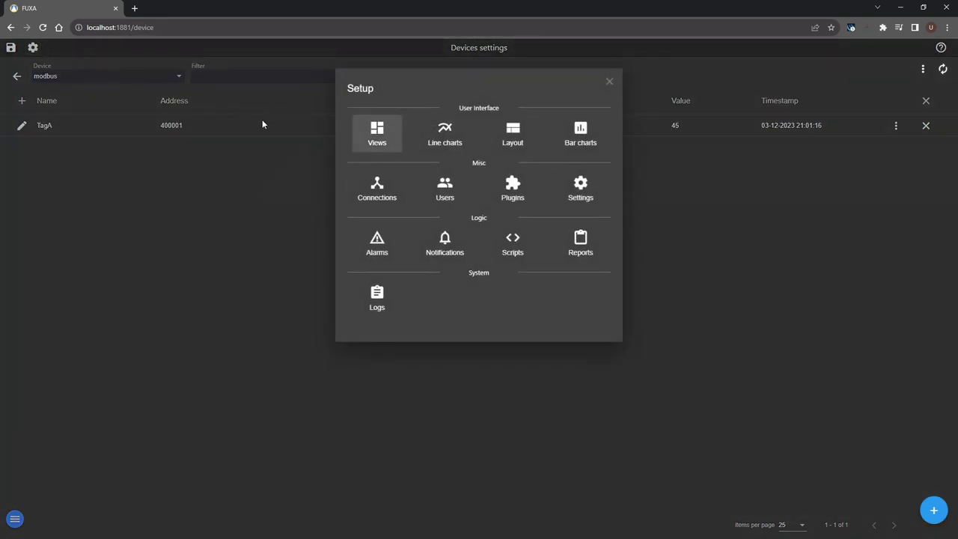
pyautogui.click(378, 131)
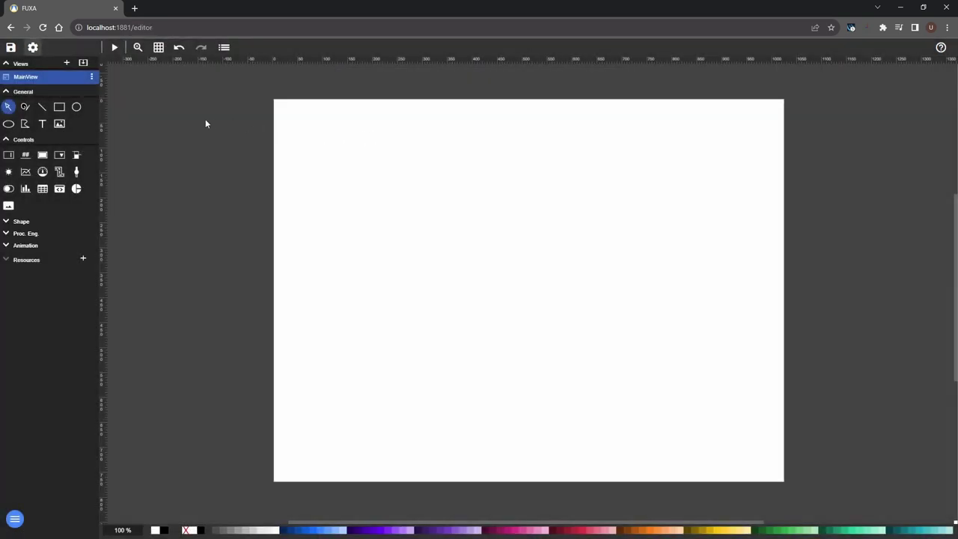
pyautogui.click(25, 155)
pyautogui.click(331, 172)
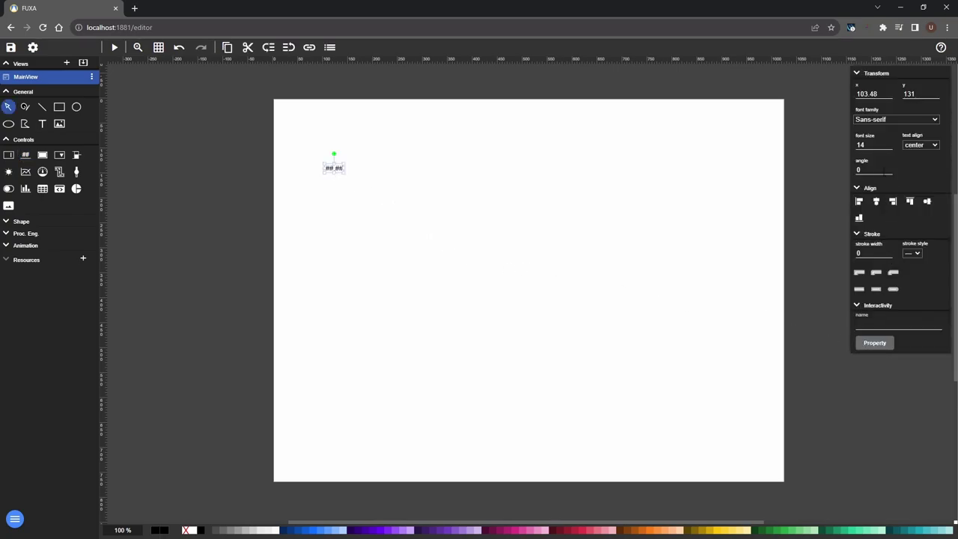
pyautogui.click(888, 142)
pyautogui.scroll(20, 890, 146)
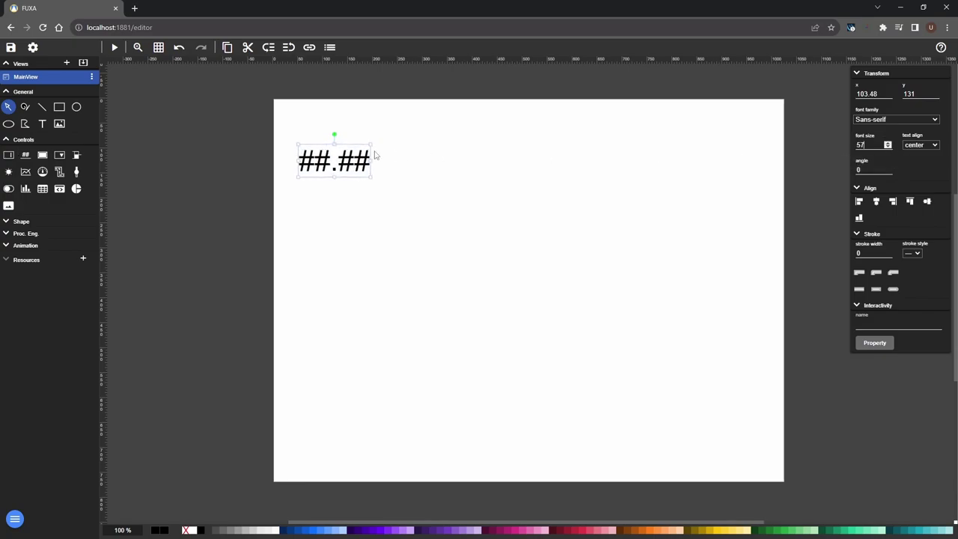
pyautogui.moveTo(359, 160); pyautogui.dragTo(546, 246)
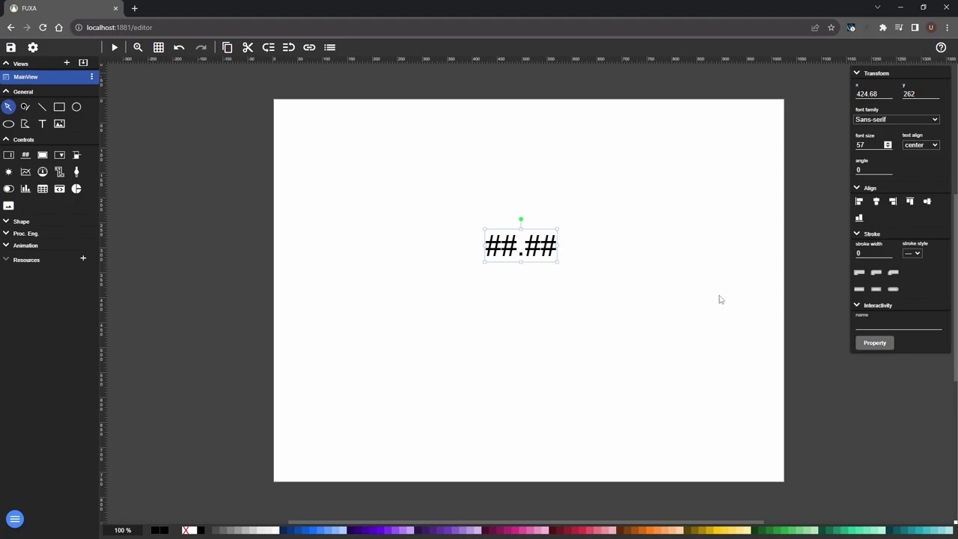
# Step: Link the output control's value to the modbus tag TagA and open the Home view
pyautogui.click(872, 342)
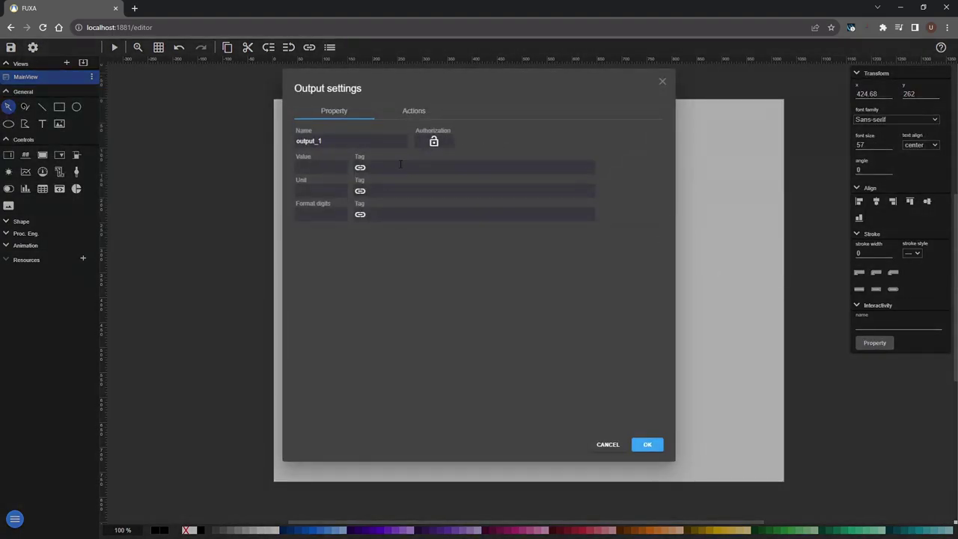
pyautogui.click(400, 167)
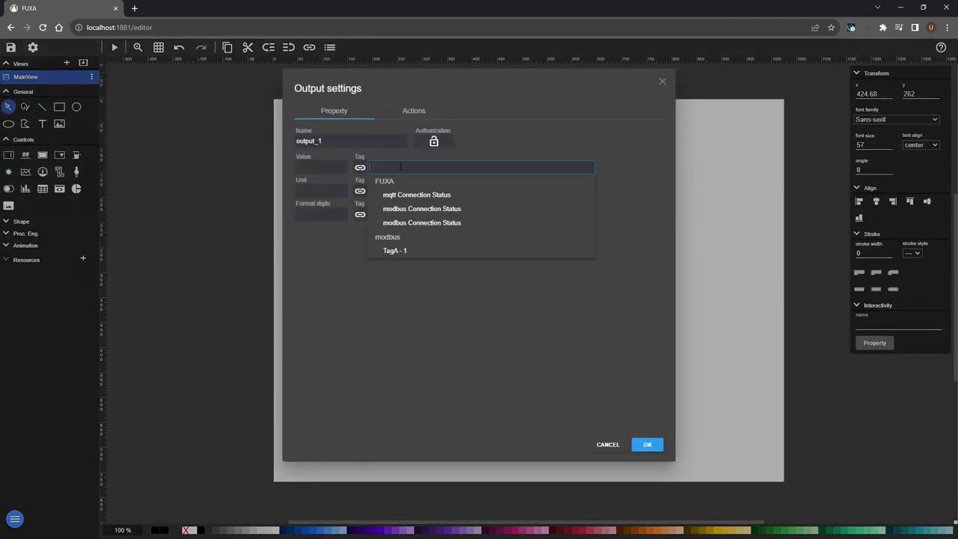
pyautogui.click(399, 252)
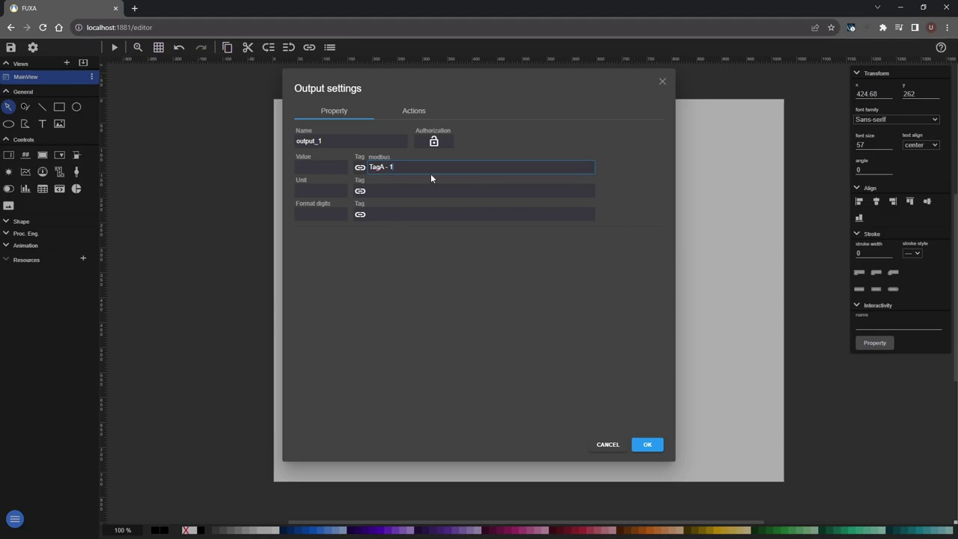
pyautogui.click(641, 448)
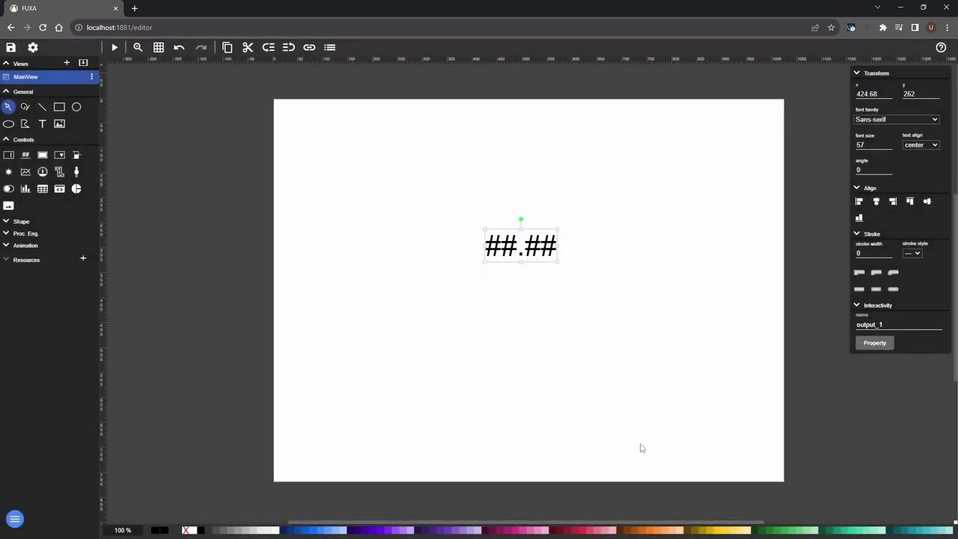
pyautogui.click(15, 519)
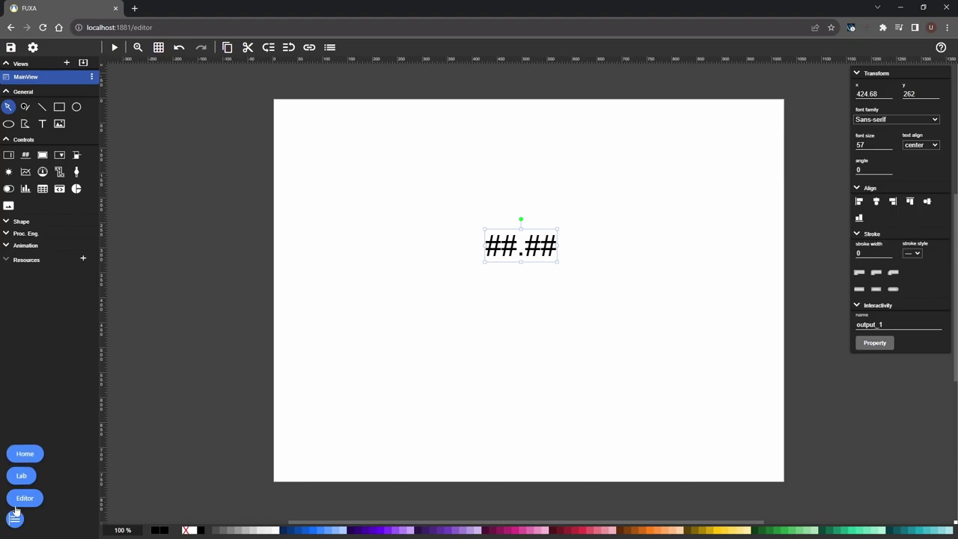
pyautogui.click(23, 462)
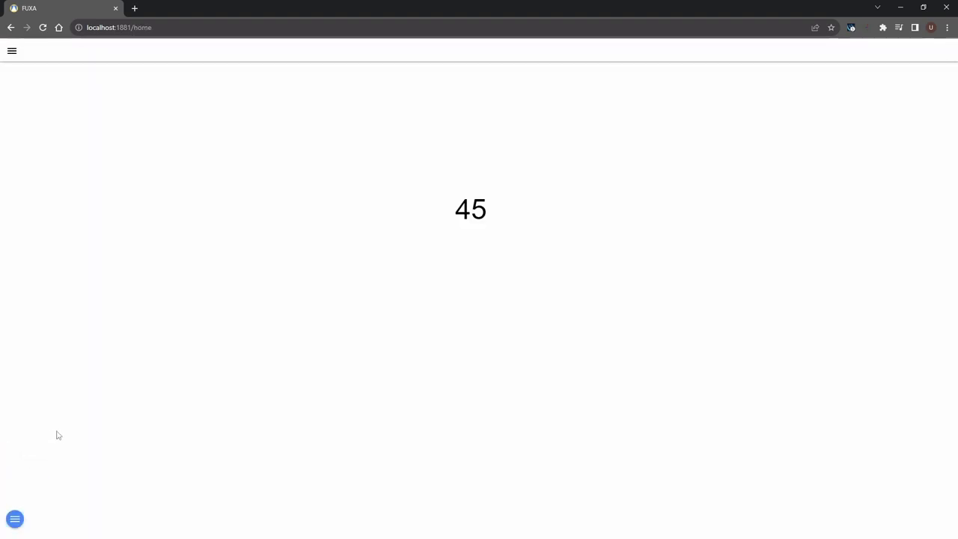
# Step: Switch to the MODBUS simulator, set holding register 400001 to 67, and return to FUXA's Home view
pyautogui.hotkey('alt', 'Tab')
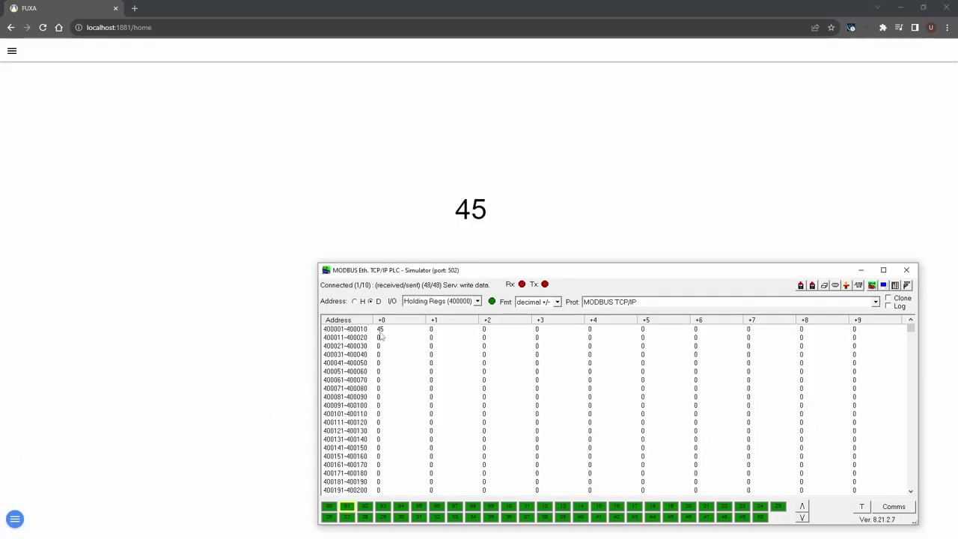
pyautogui.doubleClick(380, 333)
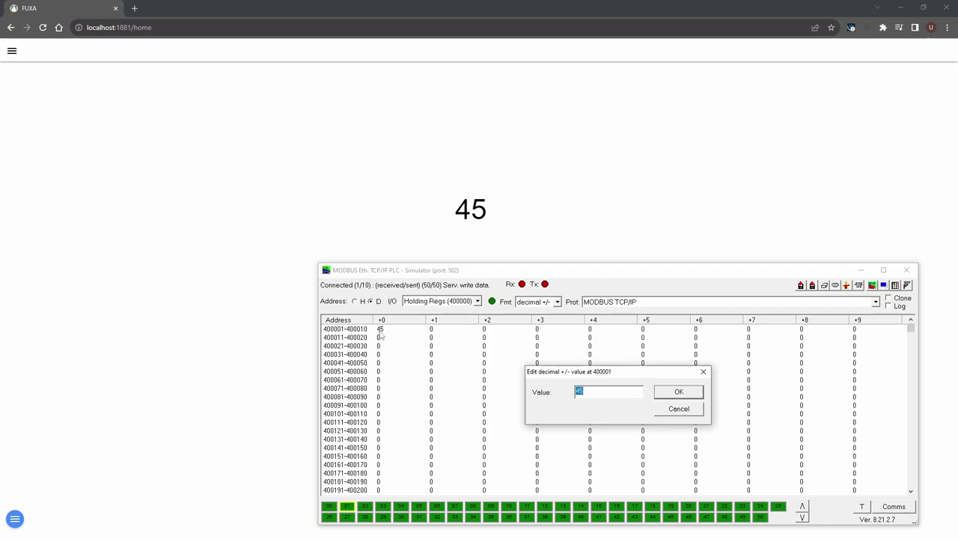
pyautogui.write('67')
pyautogui.press('Return')
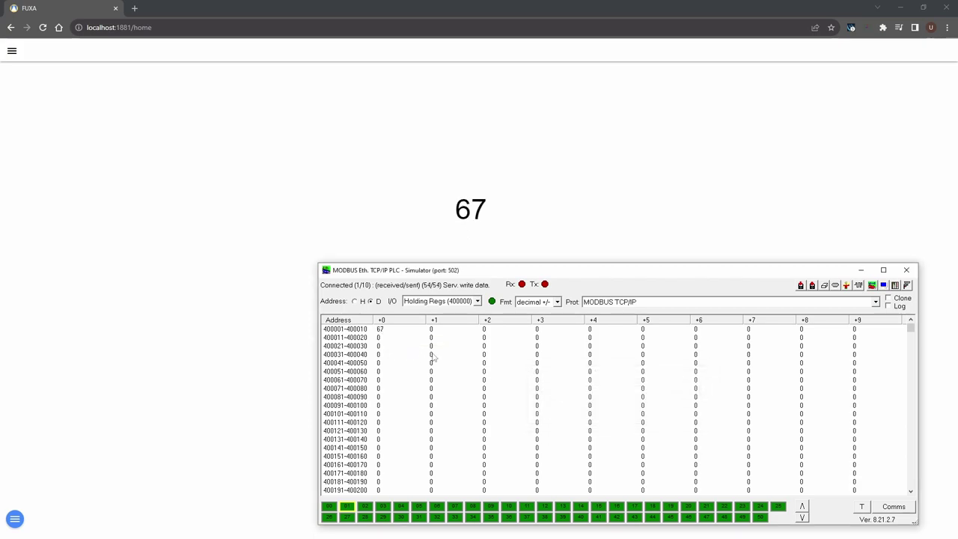
pyautogui.hotkey('alt', 'Tab')
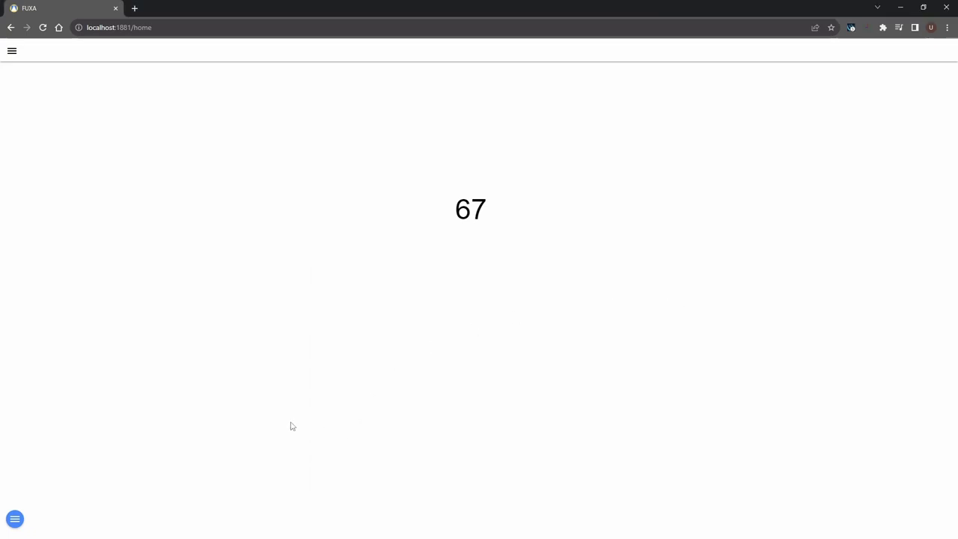
# Step: Return to the FUXA editor and open the connections settings
pyautogui.click(15, 520)
pyautogui.click(26, 506)
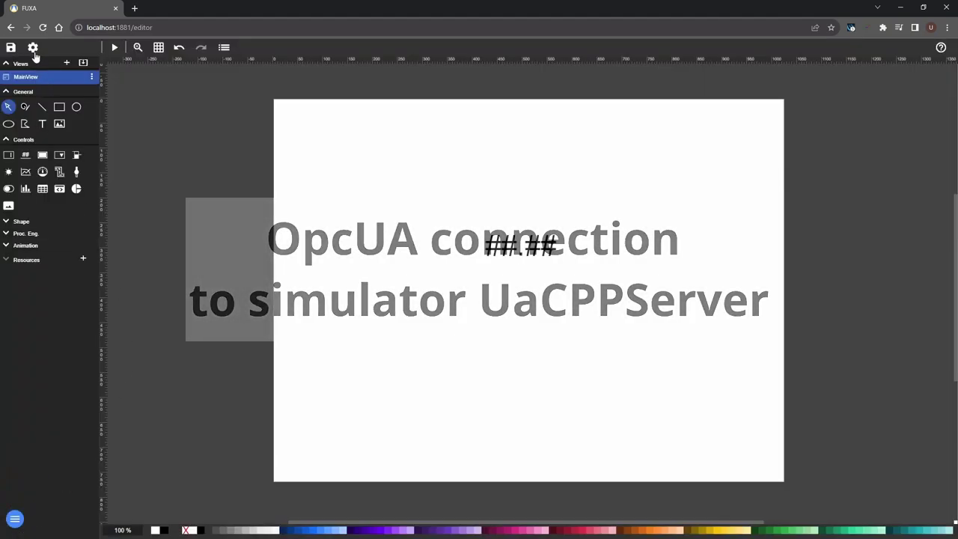
pyautogui.click(33, 48)
pyautogui.click(380, 187)
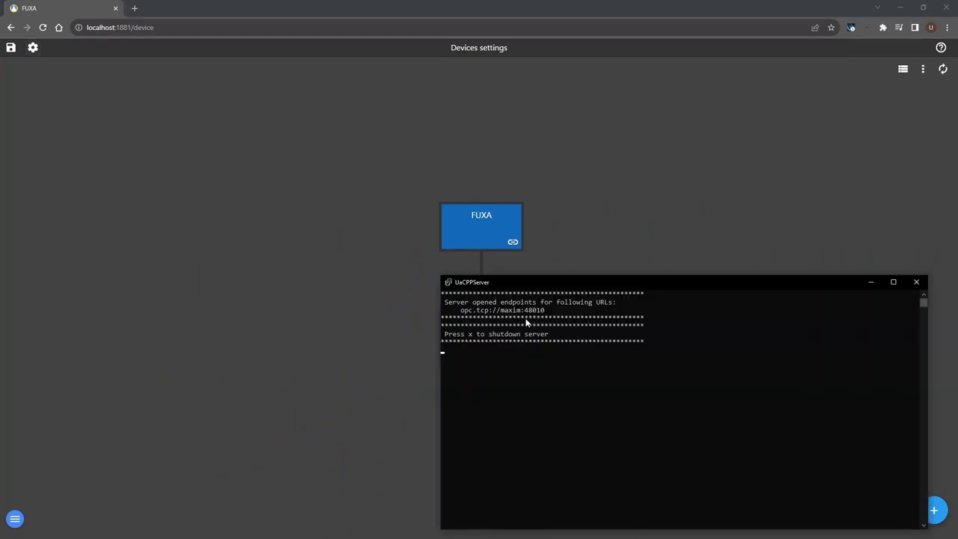
# Step: Copy the endpoint URL opc.tcp://maxim:48010 from the UaCPPServer console and return to FUXA's device settings
pyautogui.moveTo(462, 311); pyautogui.dragTo(546, 314)
pyautogui.rightClick(559, 342)
pyautogui.click(459, 219)
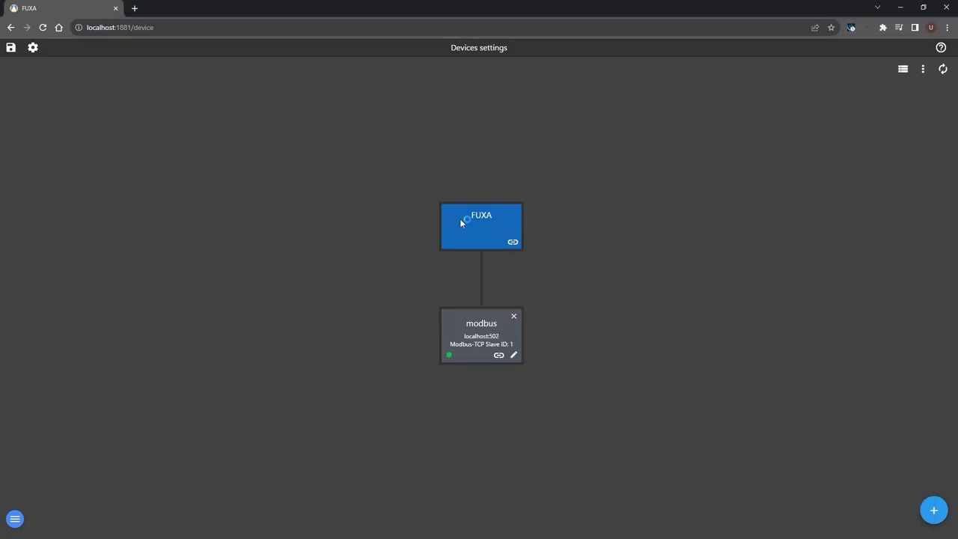
# Step: Start a new device connection of type OPCUA and name it opcua
pyautogui.click(933, 511)
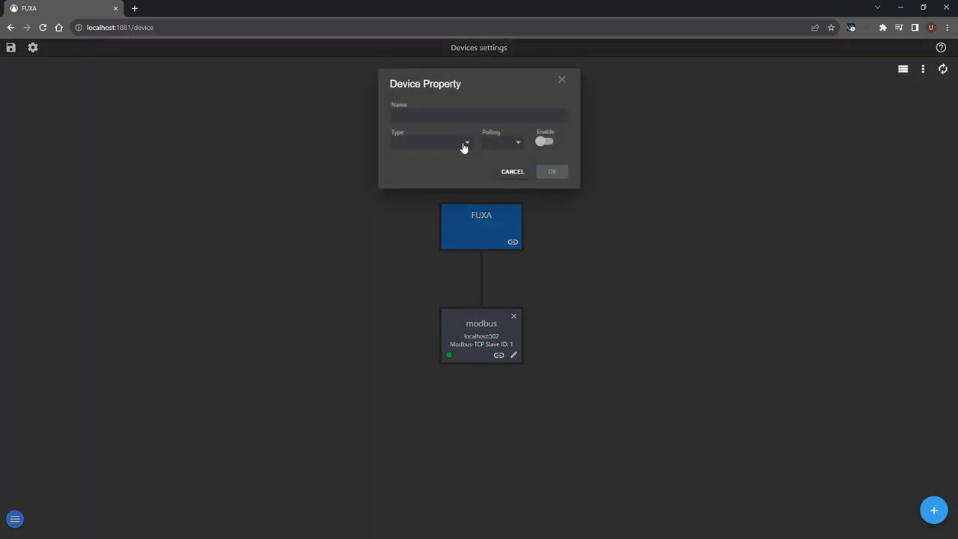
pyautogui.click(463, 148)
pyautogui.click(425, 161)
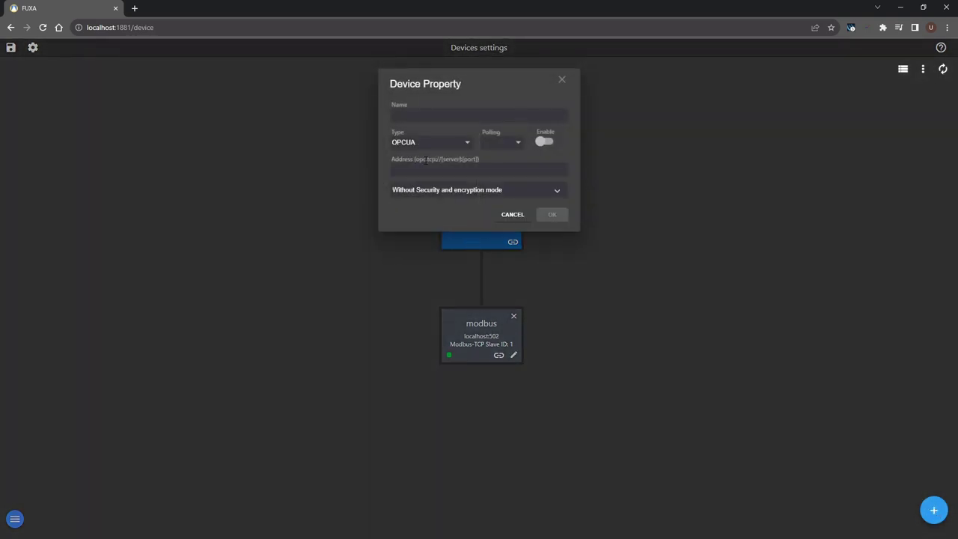
pyautogui.click(460, 116)
pyautogui.write('opcua')
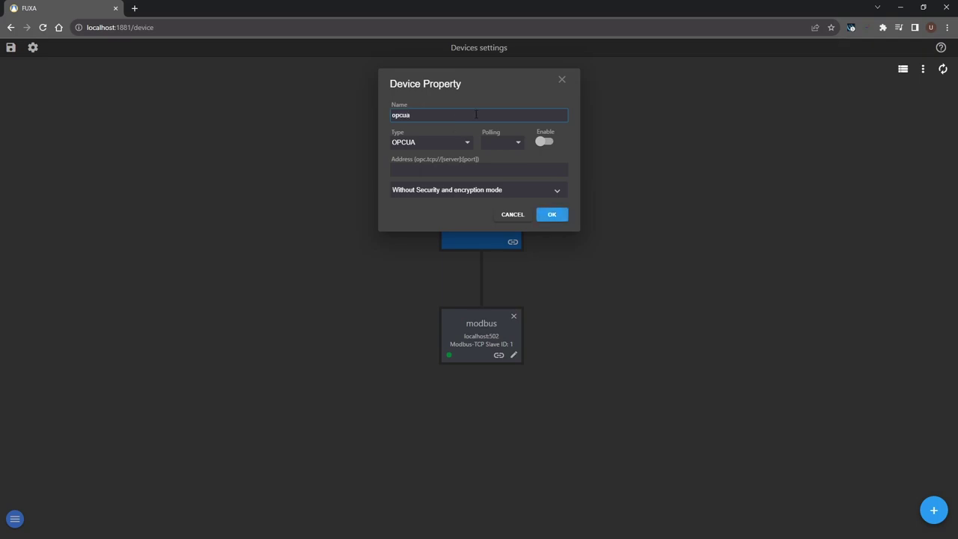
# Step: Set the opcua device's polling to 1 sec, enable it, enter the address opc.tcp://maxim:48010, and confirm the device
pyautogui.click(500, 147)
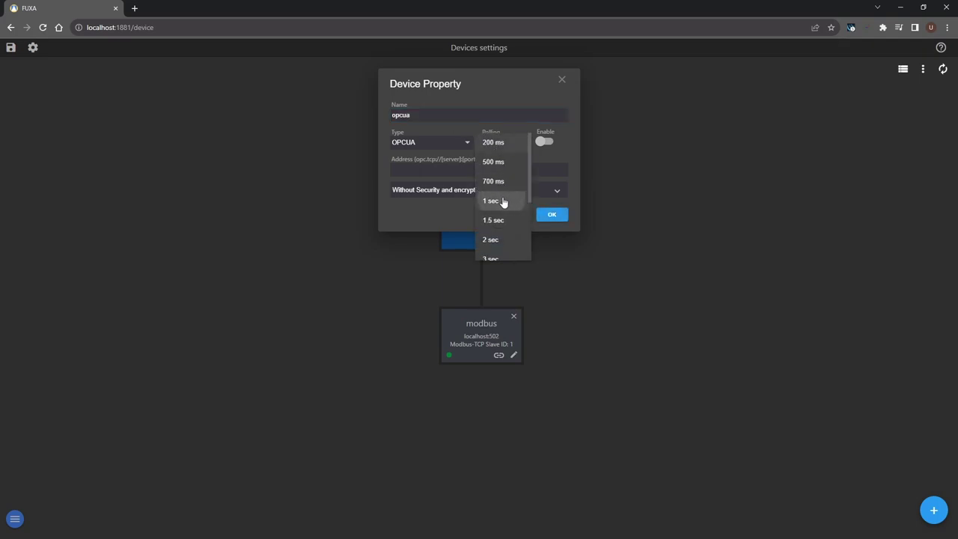
pyautogui.click(491, 200)
pyautogui.click(544, 142)
pyautogui.click(454, 170)
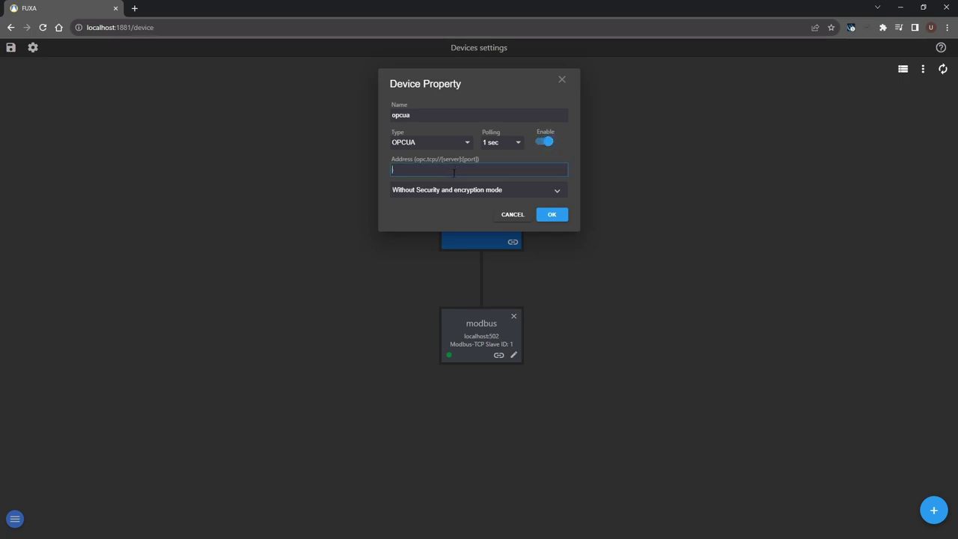
pyautogui.write('opc.tcp://maxim:48010')
pyautogui.click(554, 216)
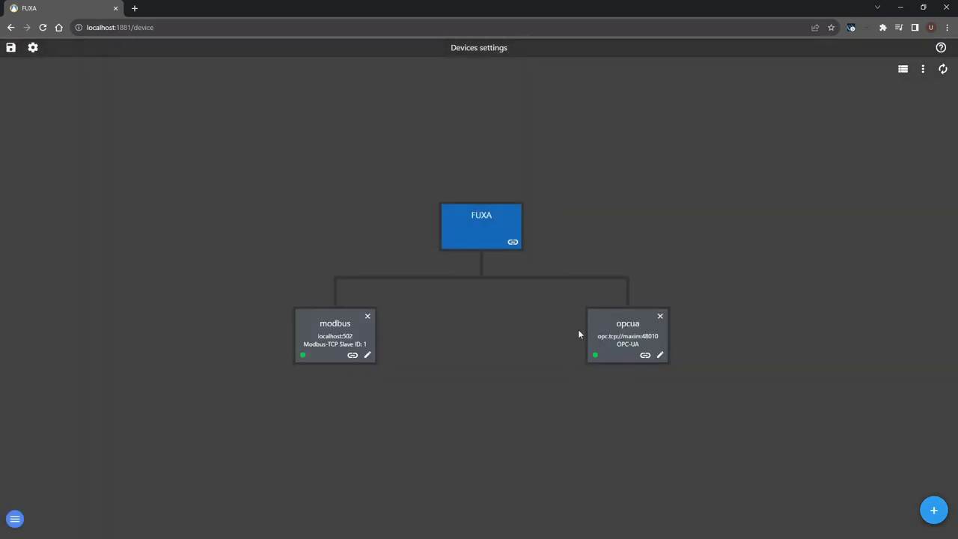
# Step: Add the Byte and Int16 tags from Objects > Demo > 001_Dynamic > Scalar to the opcua device
pyautogui.click(646, 356)
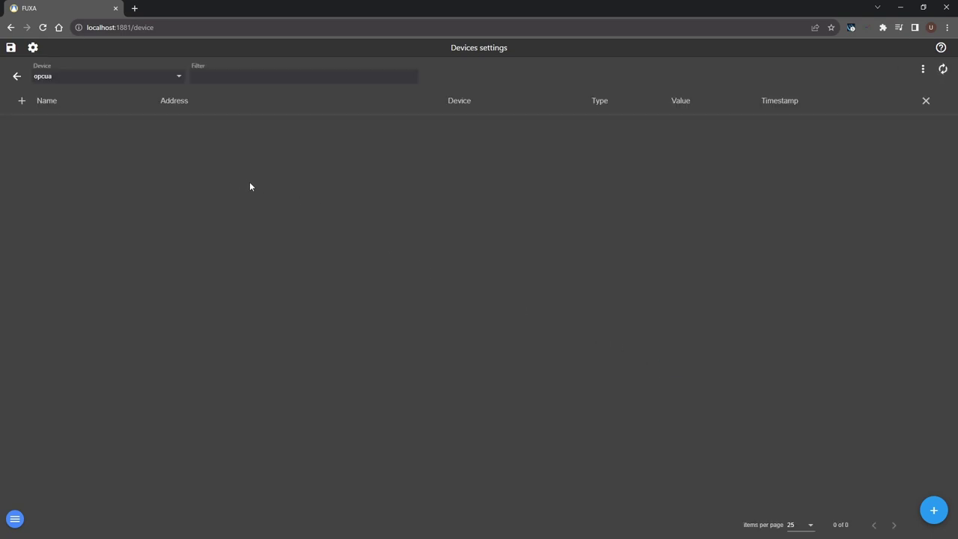
pyautogui.click(22, 100)
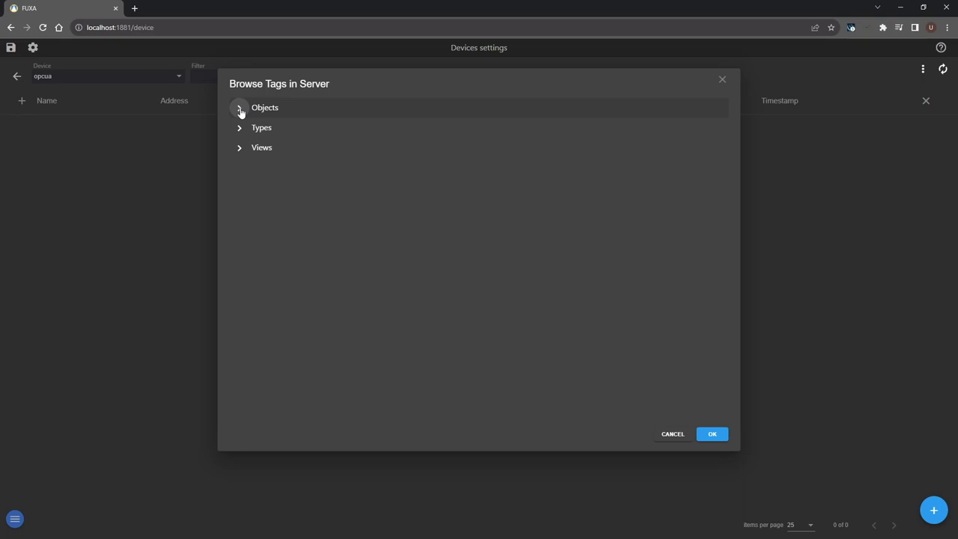
pyautogui.click(239, 109)
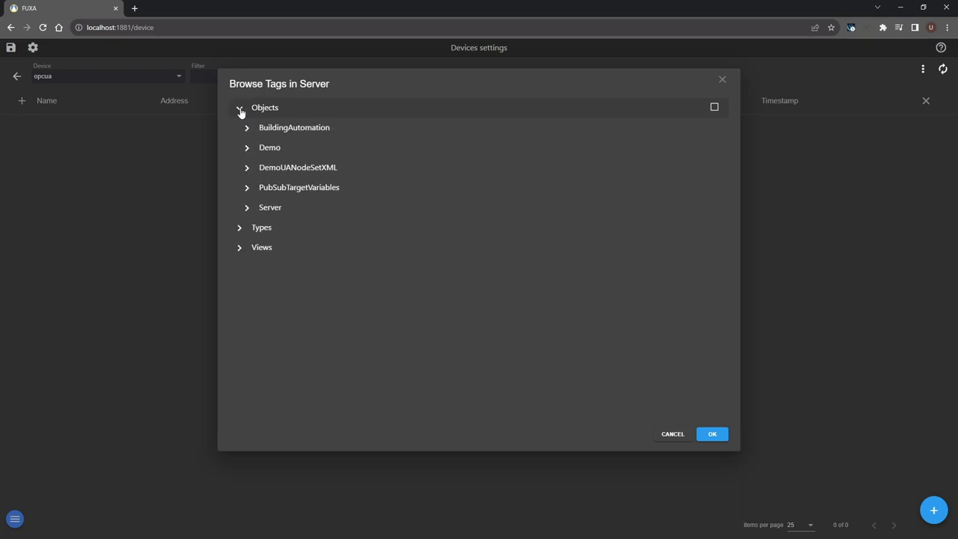
pyautogui.click(246, 148)
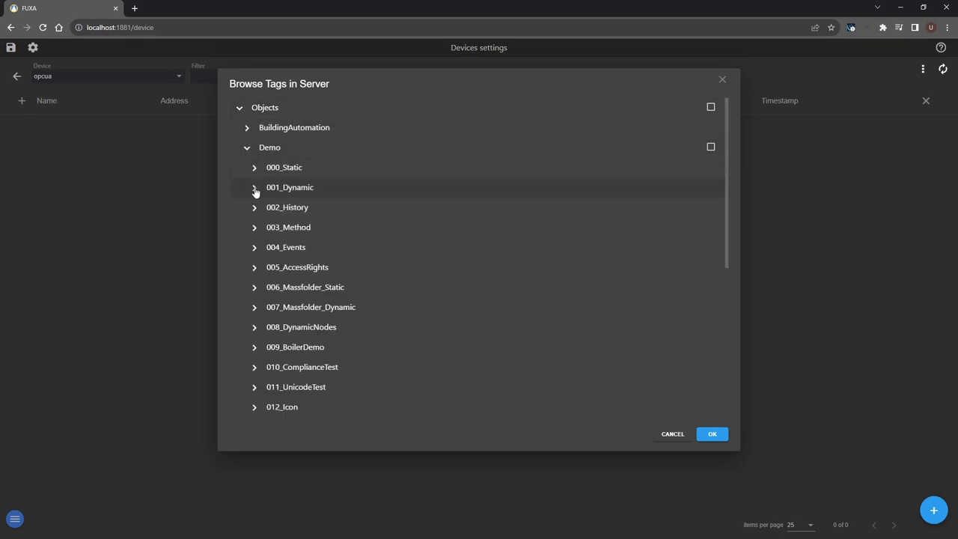
pyautogui.click(255, 189)
pyautogui.click(262, 228)
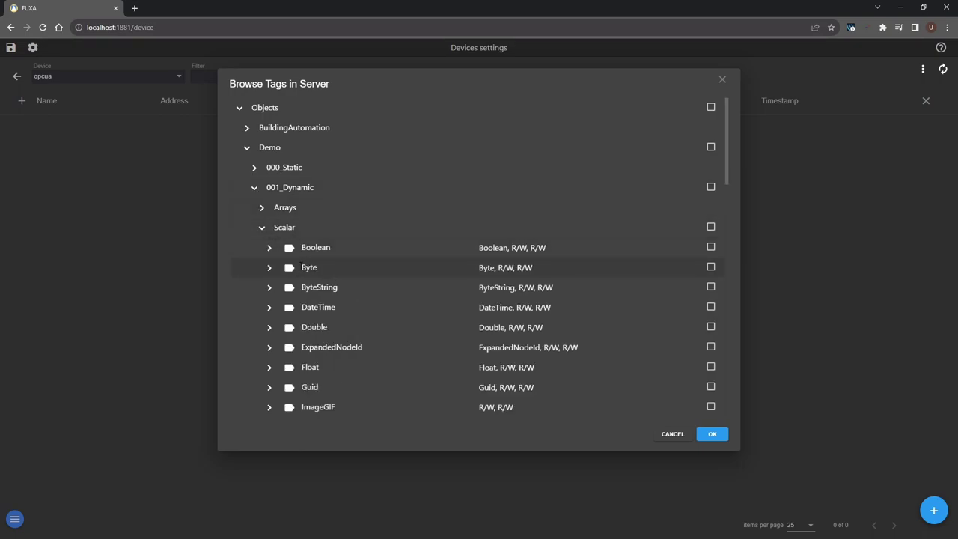
pyautogui.click(707, 267)
pyautogui.scroll(-1, 682, 389)
pyautogui.click(711, 377)
pyautogui.click(712, 433)
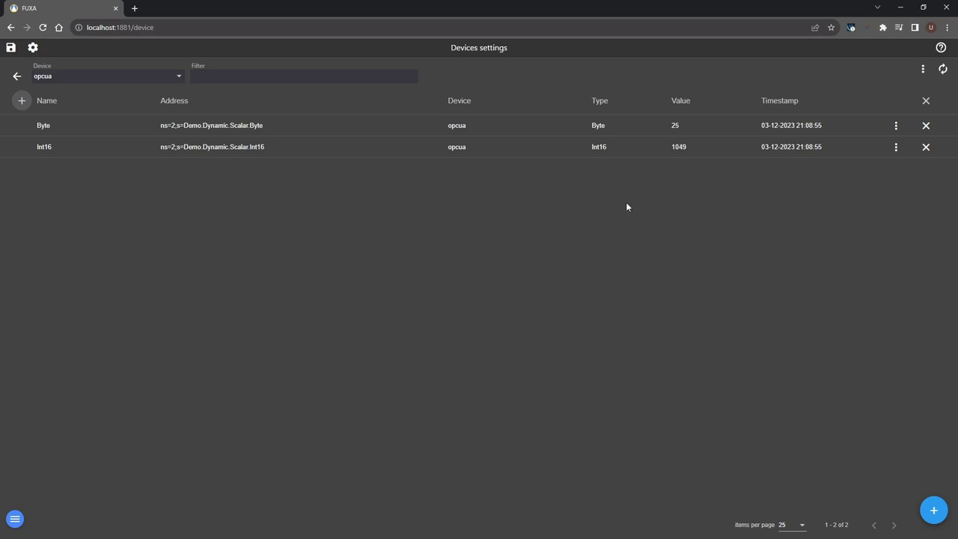
# Step: Open the views editor and move the existing output control to the upper-left area of the MainView canvas
pyautogui.click(33, 47)
pyautogui.click(378, 139)
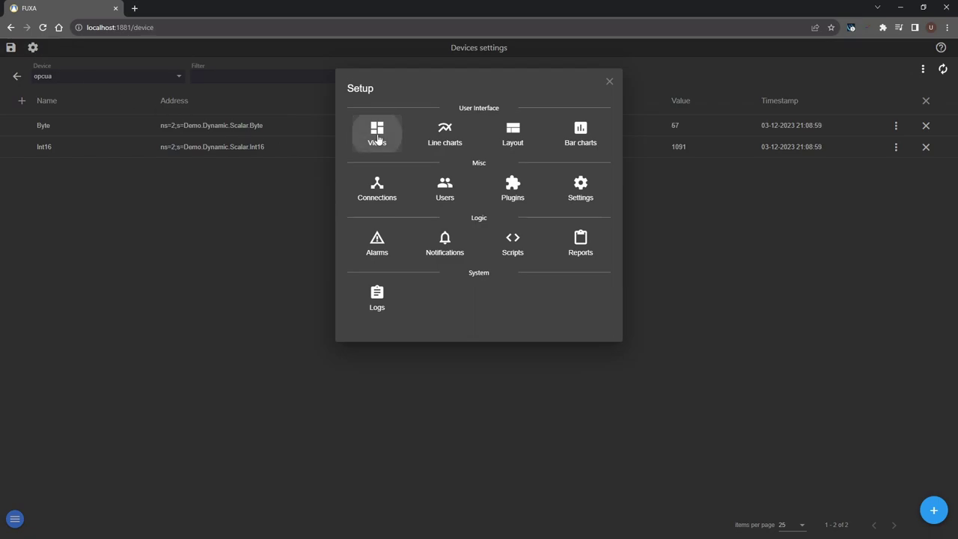
pyautogui.moveTo(488, 232); pyautogui.dragTo(356, 141)
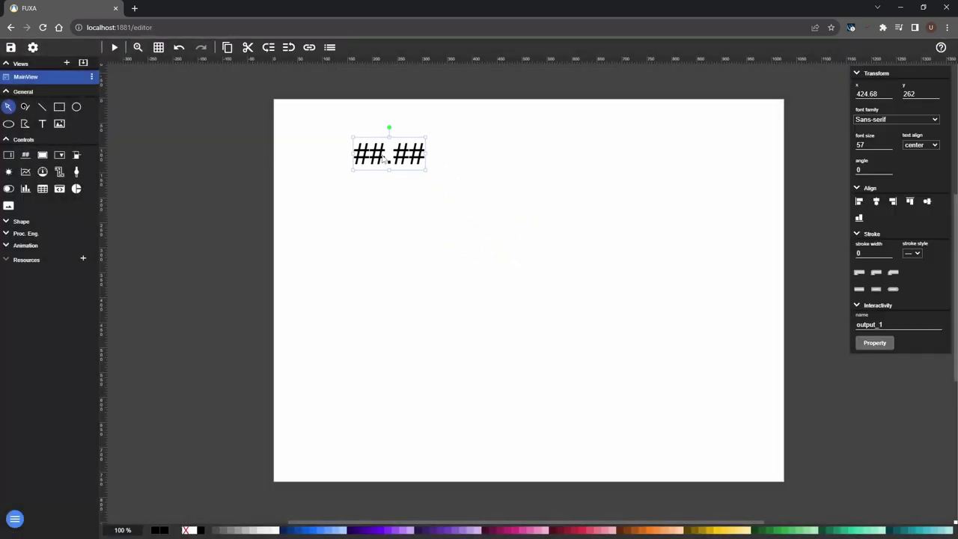
# Step: Place a second output control on MainView, move it to about x 575, y 107, and set its font size to 51
pyautogui.click(25, 155)
pyautogui.click(513, 231)
pyautogui.moveTo(513, 228); pyautogui.dragTo(569, 160)
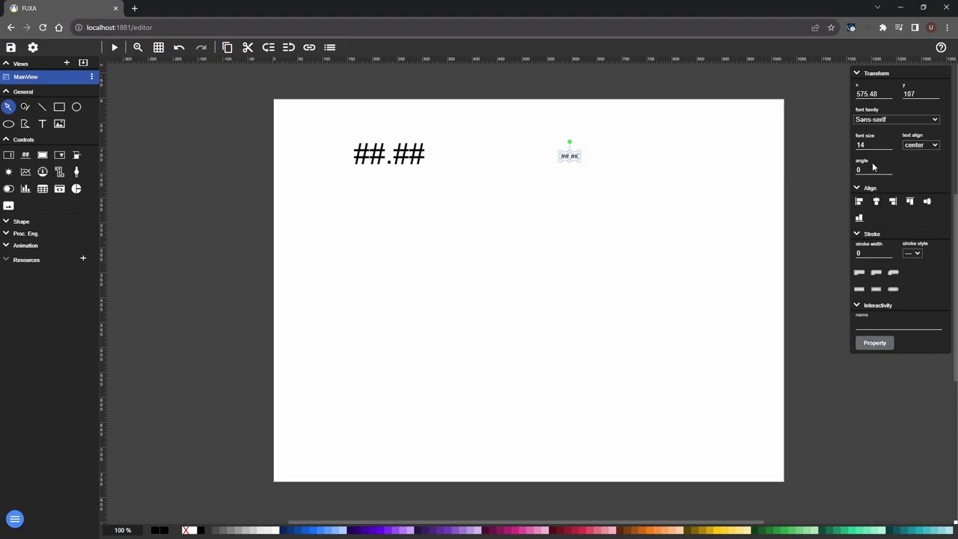
pyautogui.moveTo(888, 146); pyautogui.dragTo(889, 146)
# Step: Link the second output control's value to the opcua Byte tag and open the Home view
pyautogui.click(872, 344)
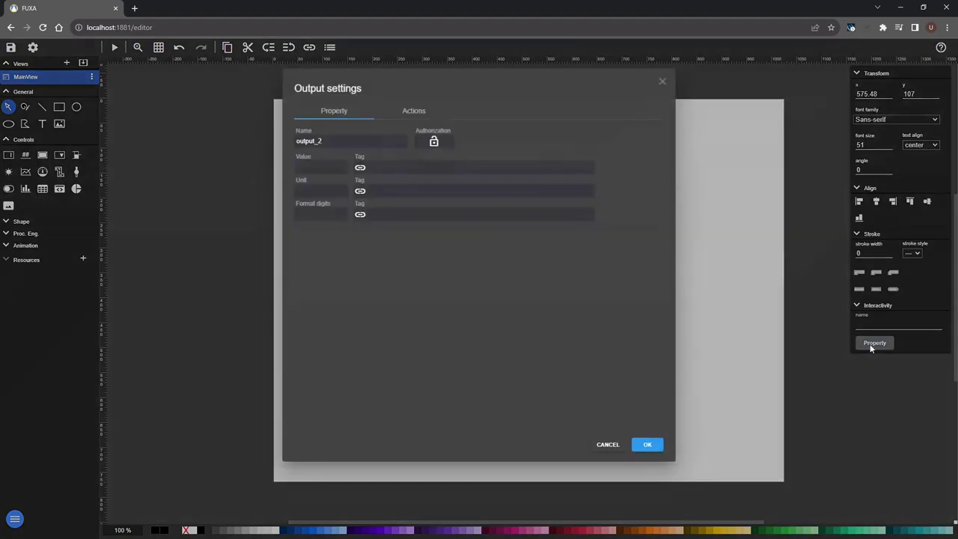
pyautogui.click(458, 167)
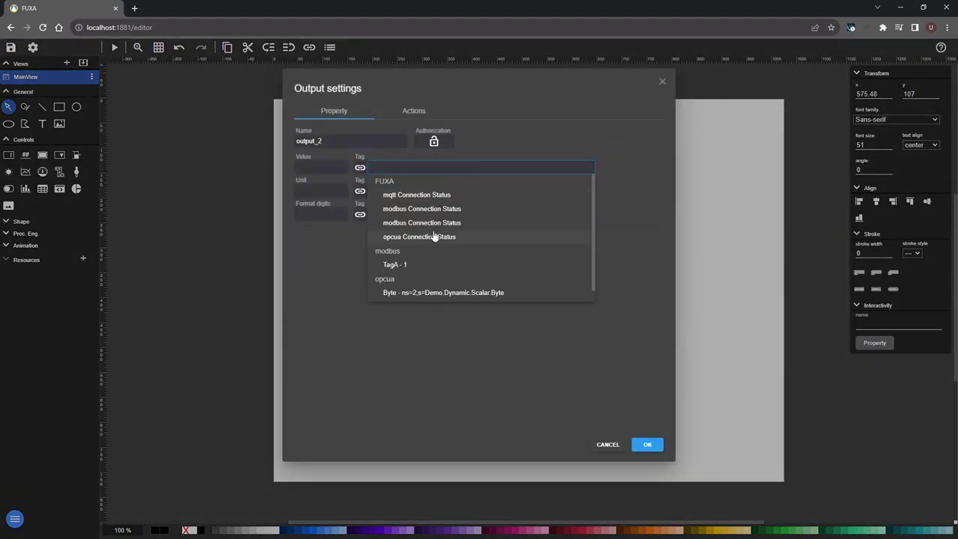
pyautogui.scroll(-1, 434, 235)
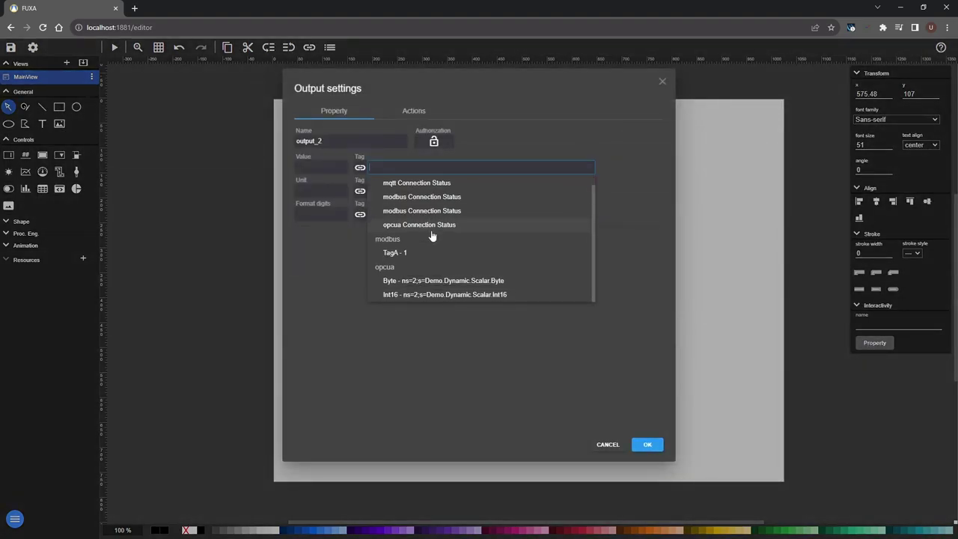
pyautogui.click(403, 281)
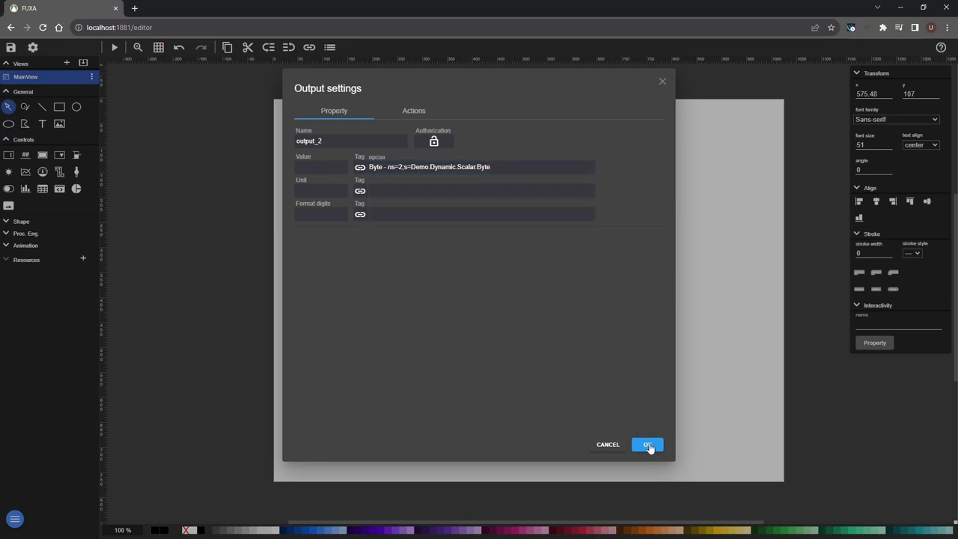
pyautogui.click(648, 445)
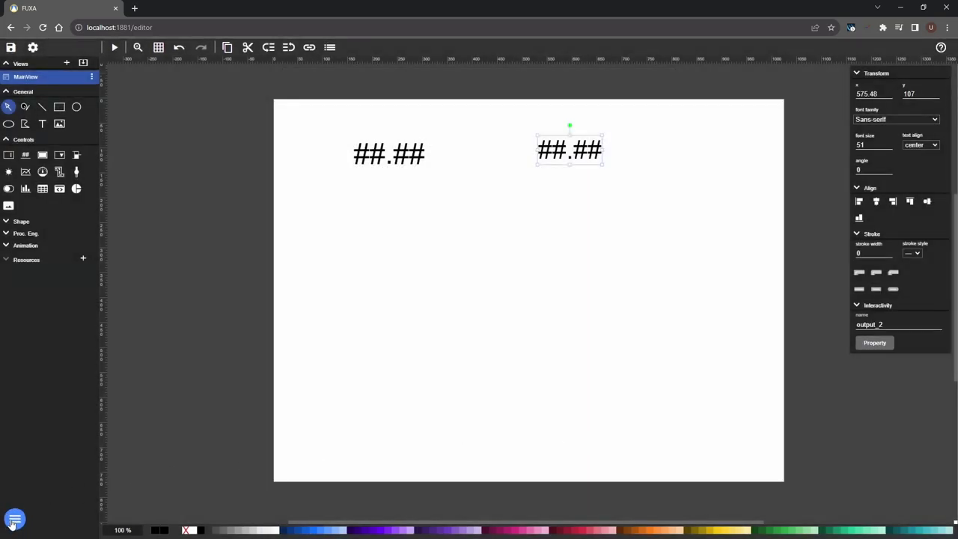
pyautogui.click(15, 520)
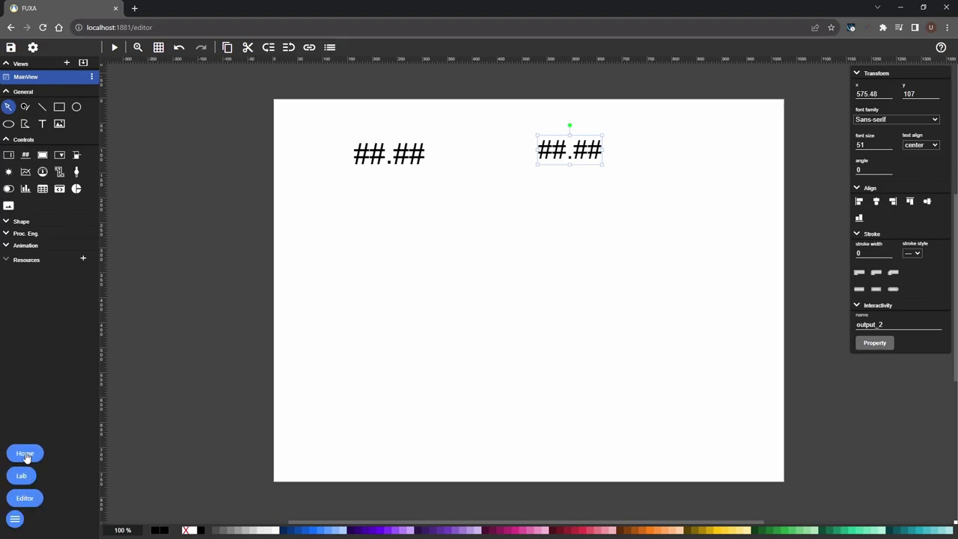
pyautogui.click(27, 454)
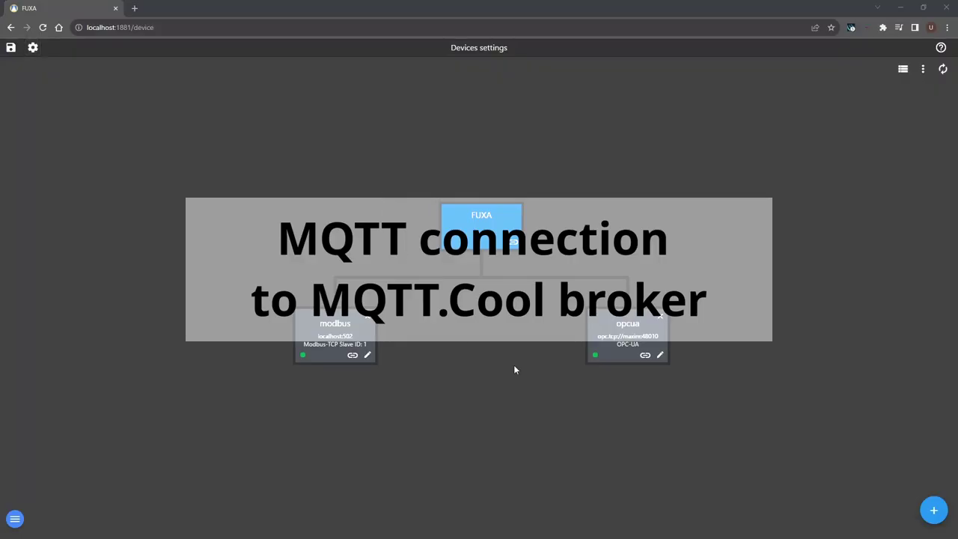
# Step: Switch to the MQTT.Cool Test Client, copy the broker address tcp://broker.mqtt.cool:1883, and return to FUXA's device settings
pyautogui.hotkey('alt', 'Tab')
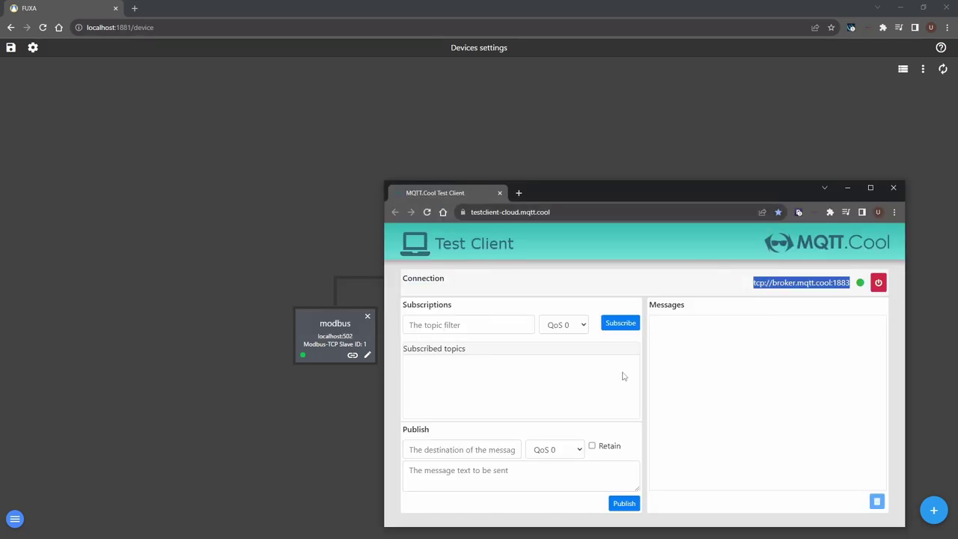
pyautogui.click(757, 283)
pyautogui.moveTo(755, 283); pyautogui.dragTo(850, 283)
pyautogui.hotkey('ctrl', 'c')
pyautogui.click(745, 157)
# Step: Start a new device connection named mqtt with the type MQTTclient
pyautogui.click(934, 511)
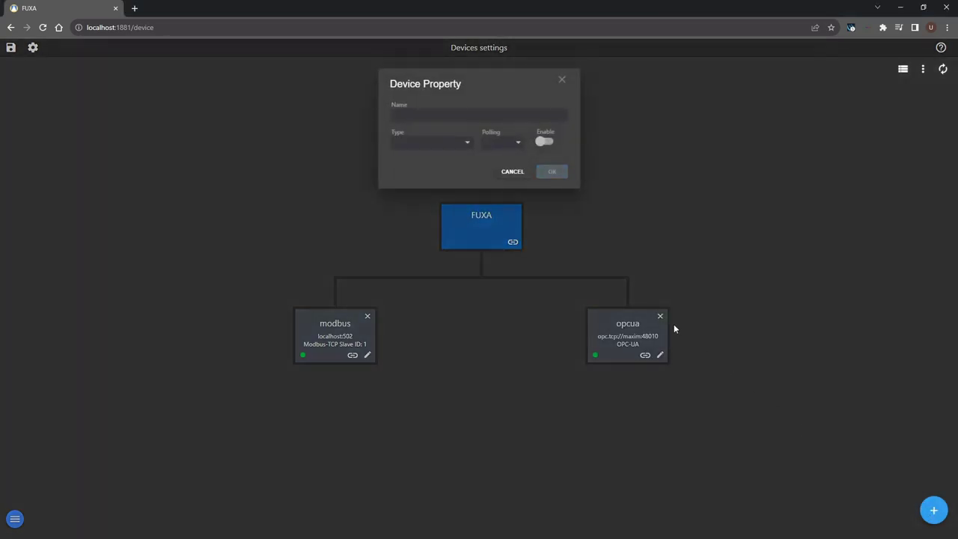
pyautogui.click(427, 113)
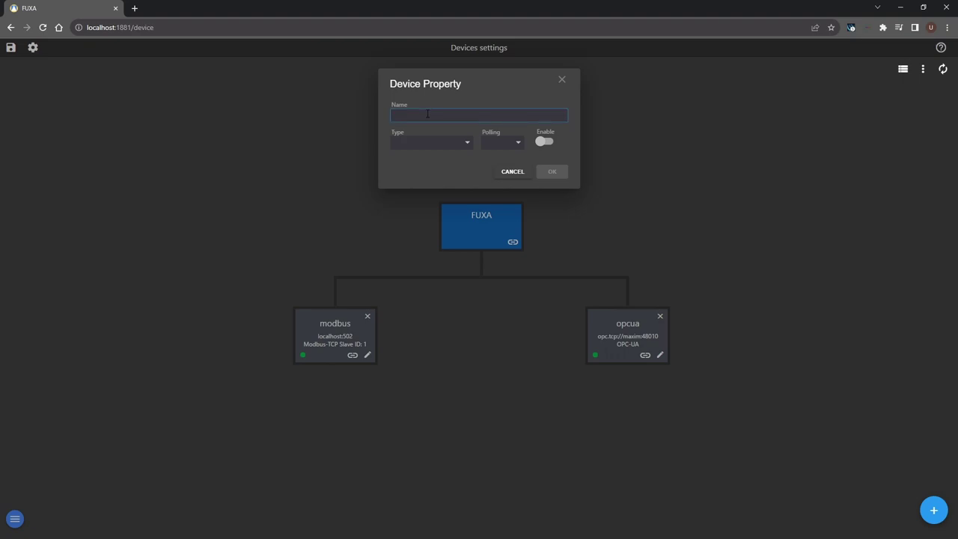
pyautogui.write('mqtt')
pyautogui.click(435, 149)
pyautogui.scroll(-2, 428, 202)
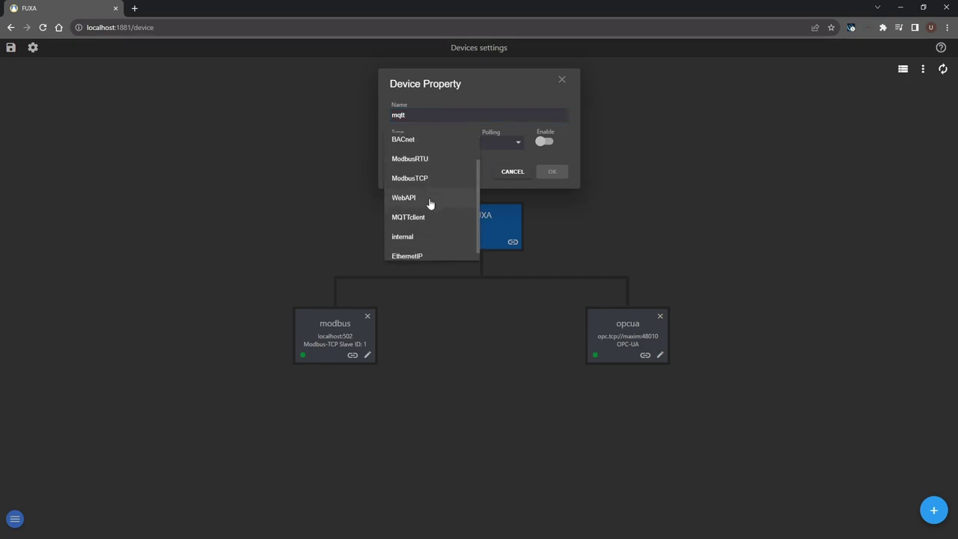
pyautogui.click(417, 213)
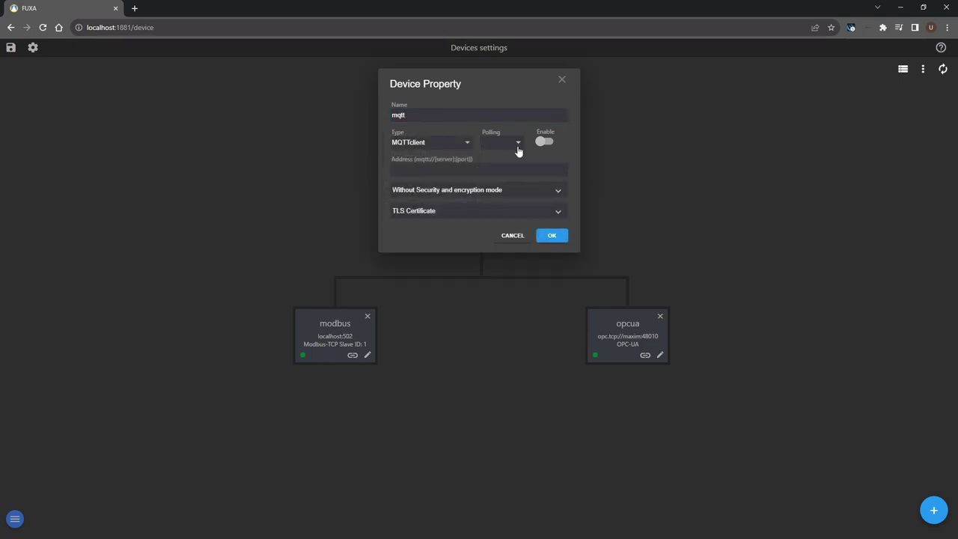
# Step: Set the mqtt device's polling to 1 sec, enable it, enter the address tcp://broker.mqtt.cool:1883, and confirm the device
pyautogui.click(517, 145)
pyautogui.click(494, 200)
pyautogui.click(544, 142)
pyautogui.click(502, 167)
pyautogui.hotkey('ctrl', 'v')
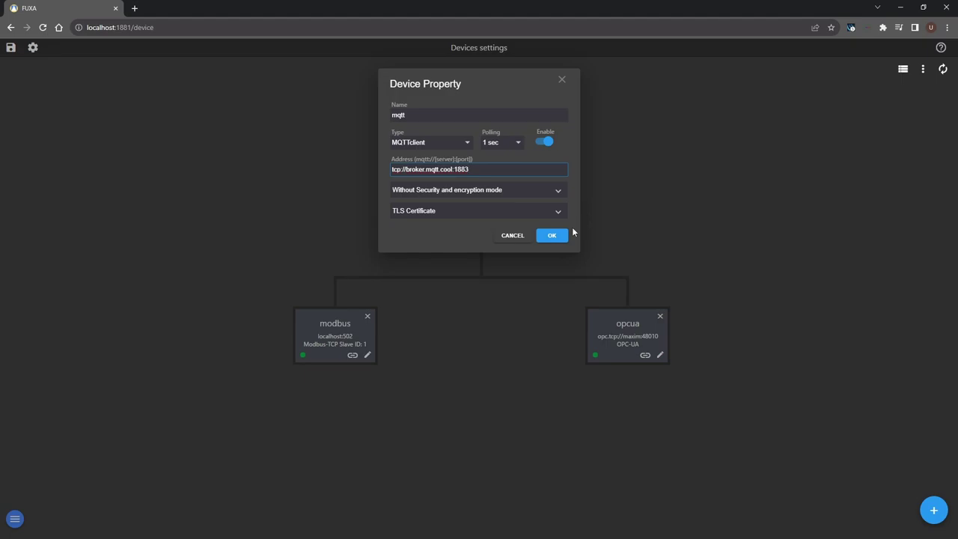
pyautogui.click(548, 238)
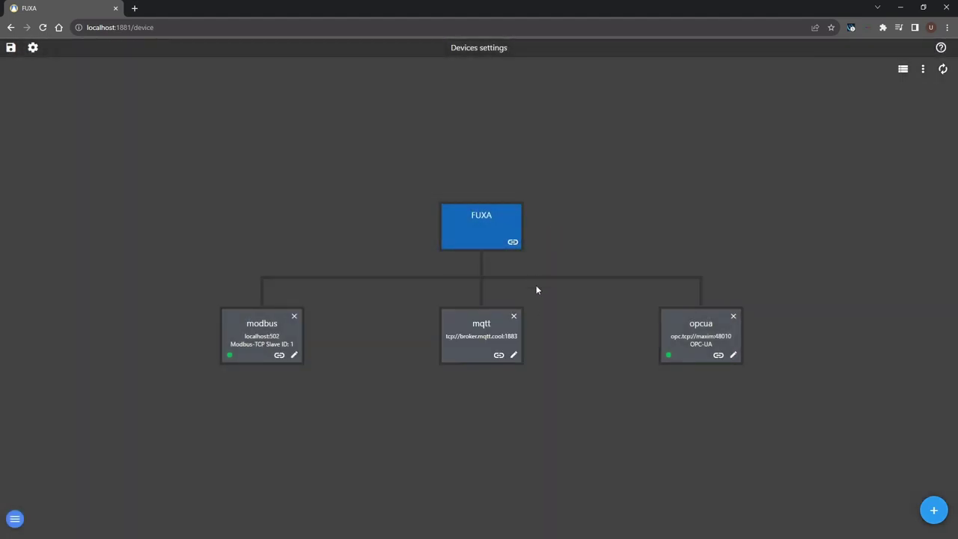
# Step: Open the mqtt device's tags, start adding a topic, and browse the broker's topics with the filter #
pyautogui.click(498, 355)
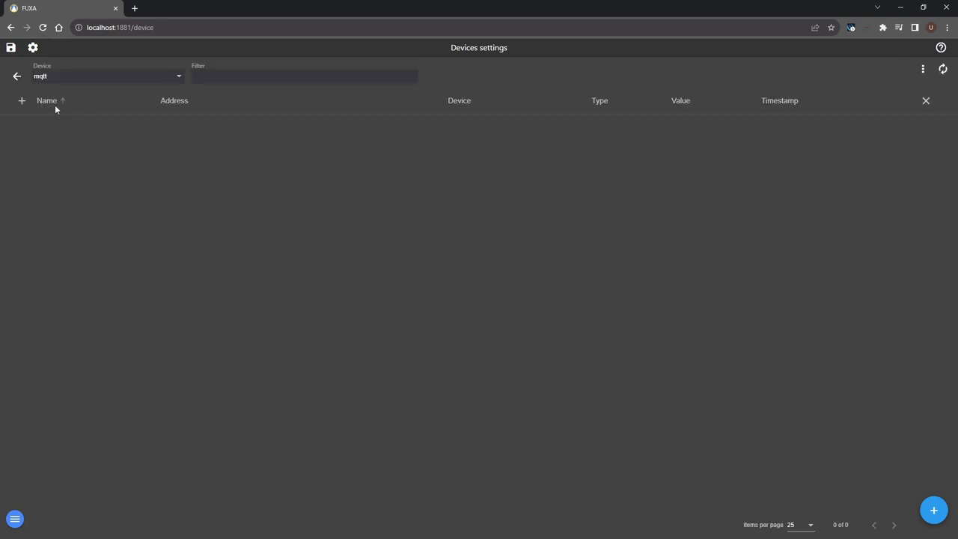
pyautogui.click(21, 102)
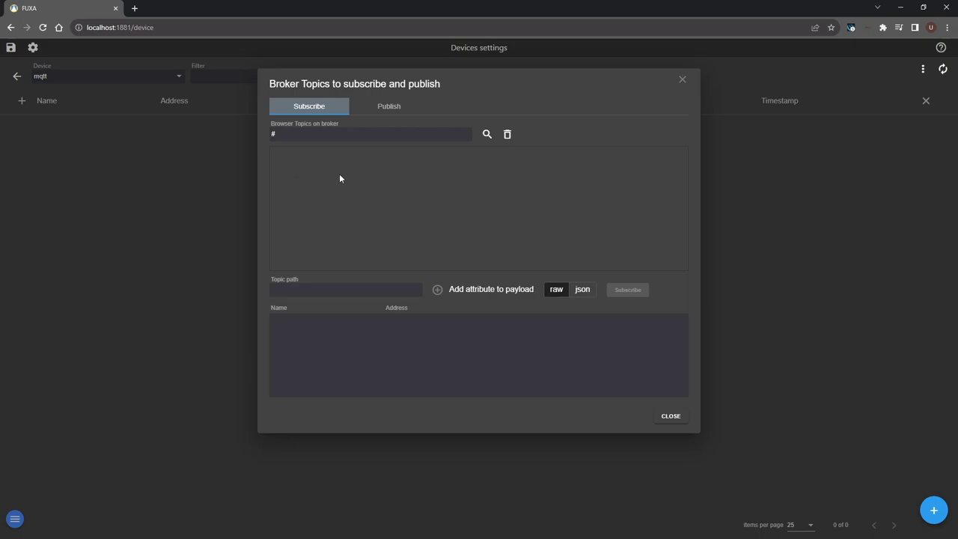
pyautogui.click(487, 135)
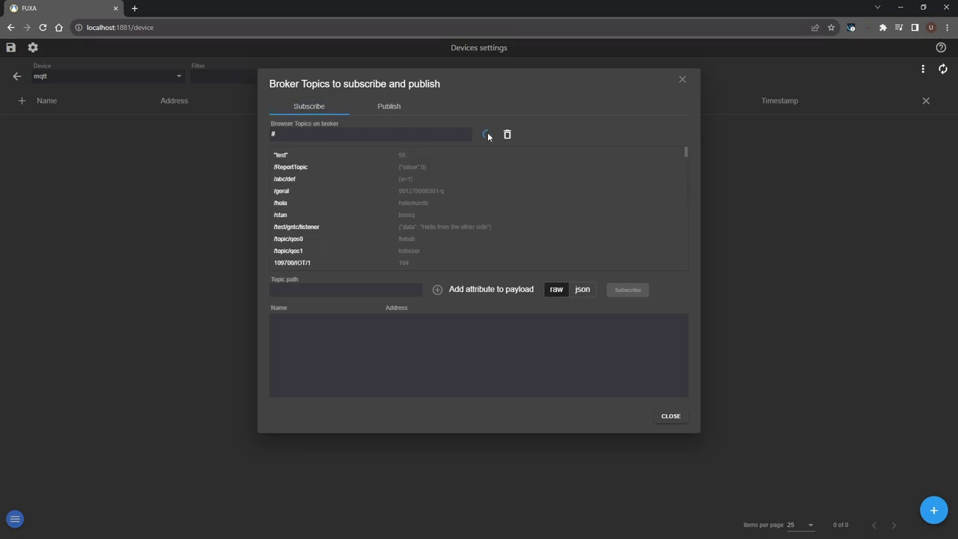
pyautogui.scroll(-1, 461, 166)
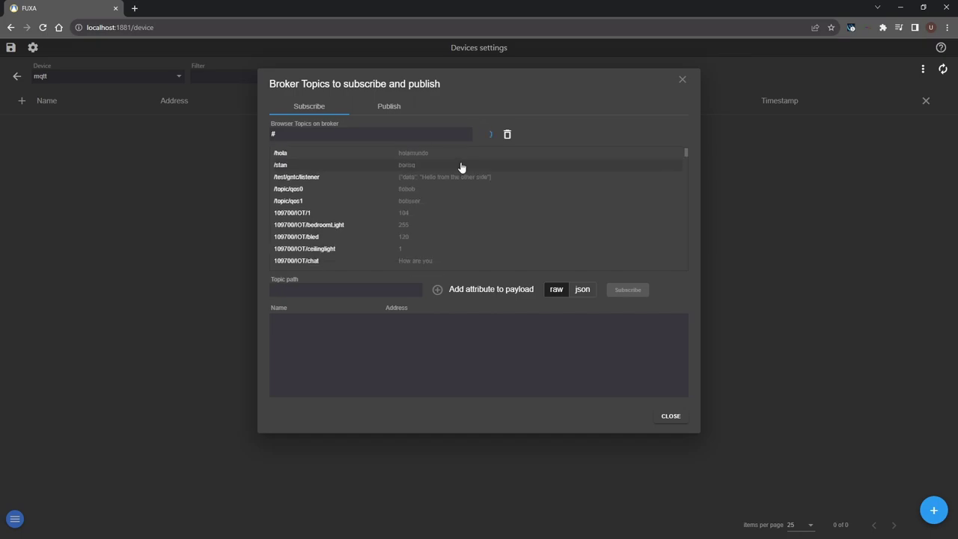
pyautogui.scroll(-1, 461, 166)
pyautogui.scroll(-1, 461, 167)
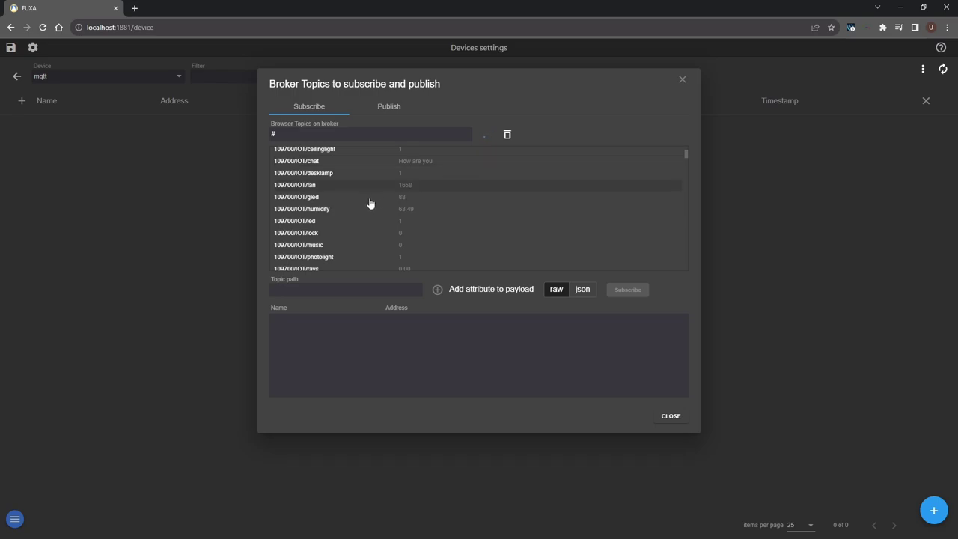
# Step: Subscribe to the topic 109700/IOT/humidity as a raw tag named humidity
pyautogui.doubleClick(316, 211)
pyautogui.click(404, 210)
pyautogui.click(339, 322)
pyautogui.write('humidity')
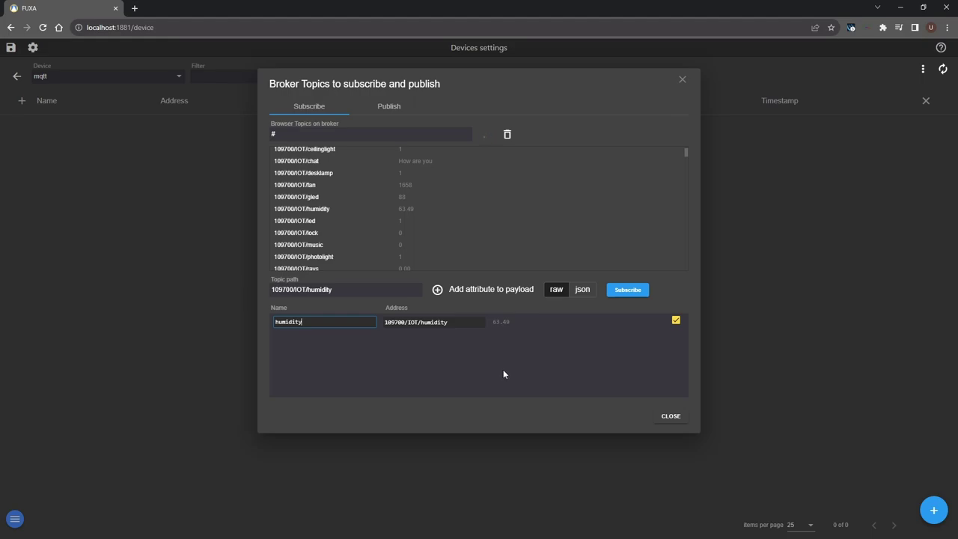
pyautogui.click(620, 295)
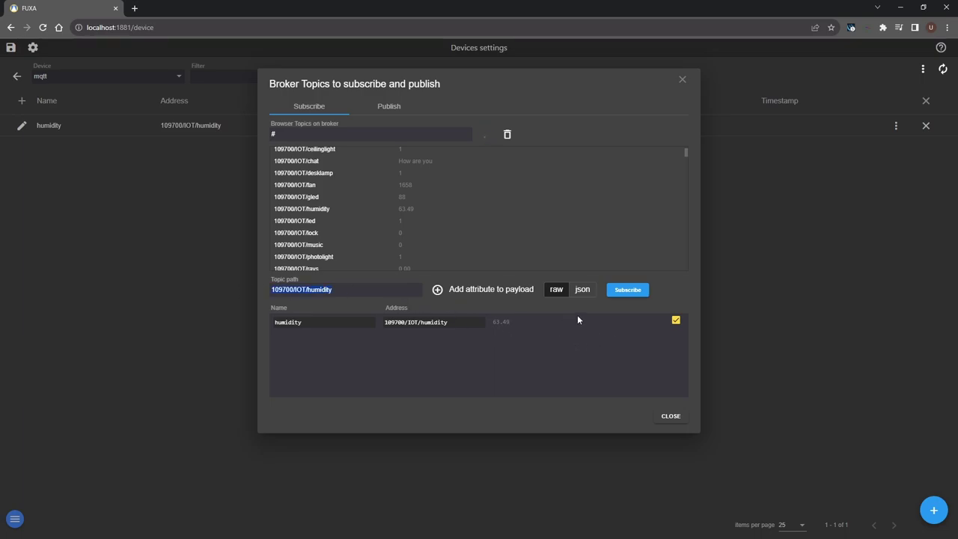
# Step: Subscribe to the topic path myTest as a raw tag named myTest and close the broker topics dialog
pyautogui.write('myTest')
pyautogui.moveTo(314, 326); pyautogui.dragTo(237, 327)
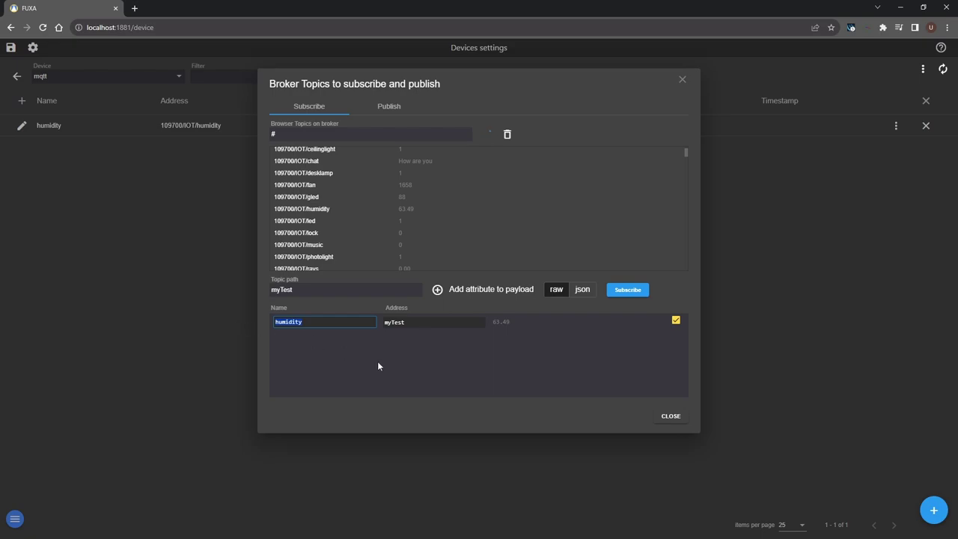
pyautogui.write('myTest')
pyautogui.click(626, 290)
pyautogui.click(626, 291)
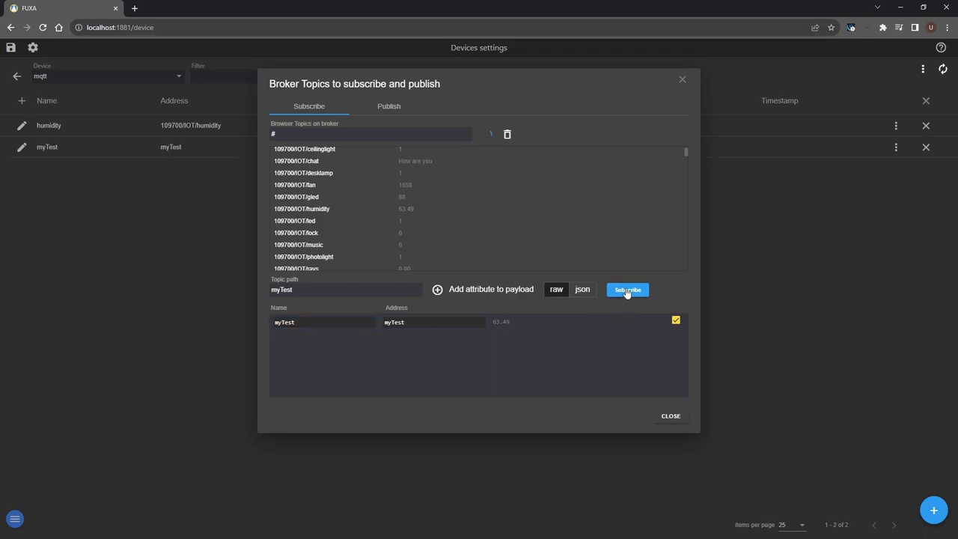
pyautogui.click(671, 416)
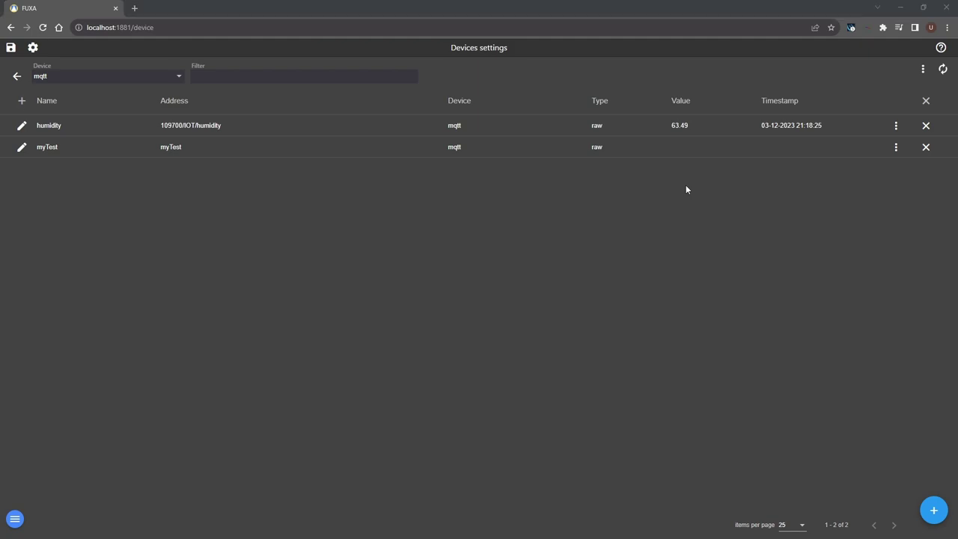
# Step: Switch to the MQTT.Cool Test Client, publish the message Hello to the topic myTest, and return to FUXA
pyautogui.hotkey('alt', 'Tab')
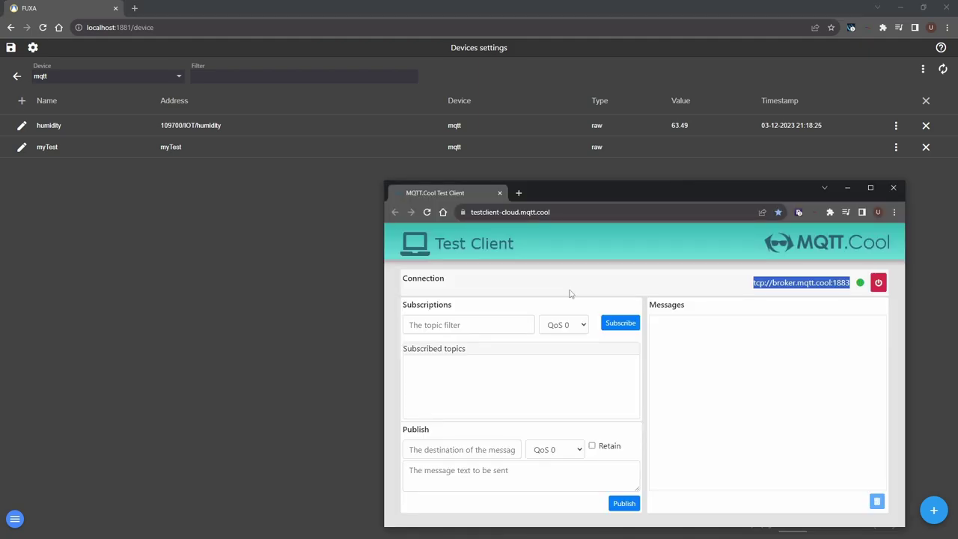
pyautogui.click(454, 450)
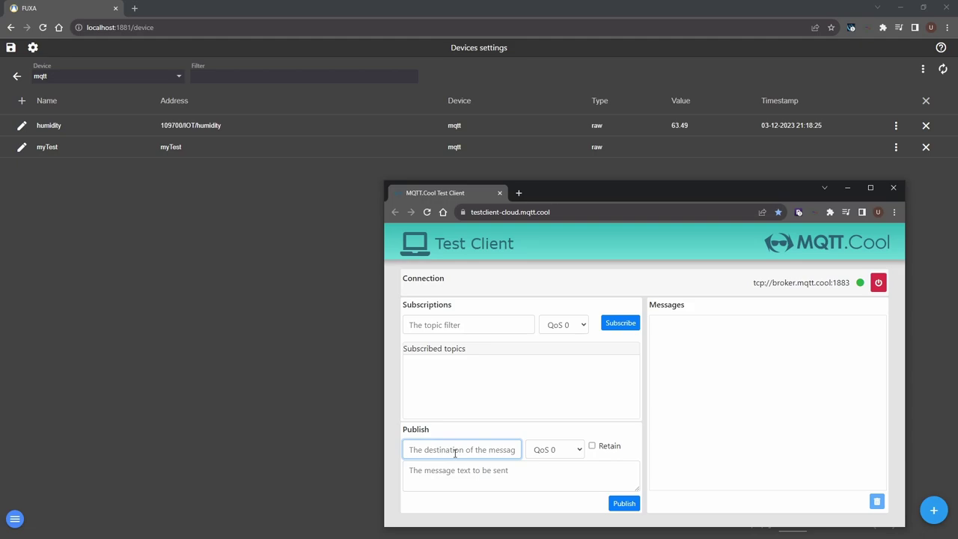
pyautogui.write('myTest')
pyautogui.click(483, 475)
pyautogui.write('Hello')
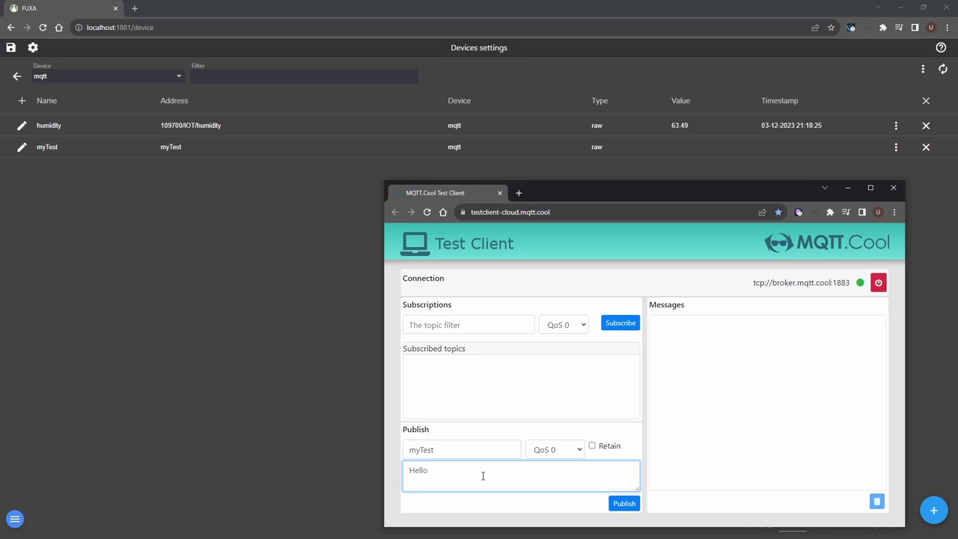
pyautogui.click(624, 505)
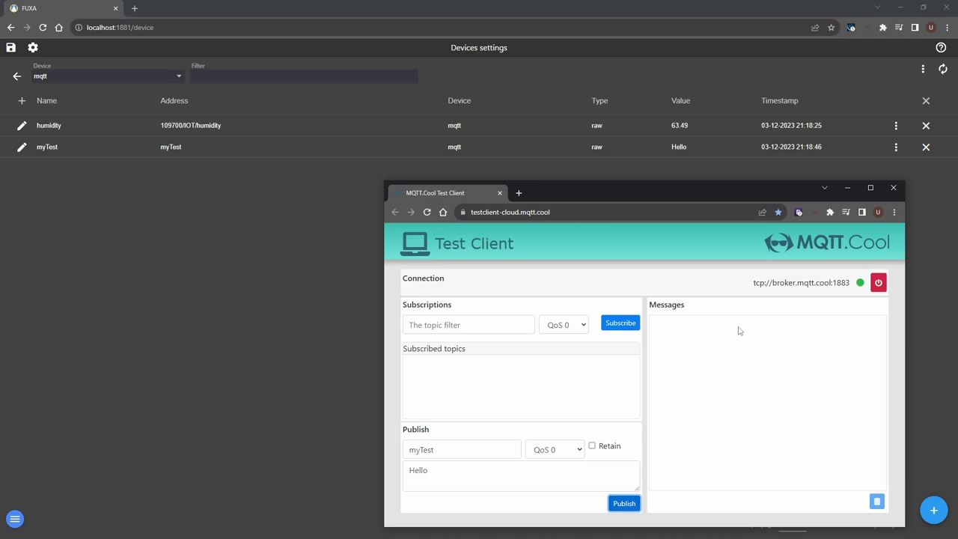
pyautogui.hotkey('alt', 'Tab')
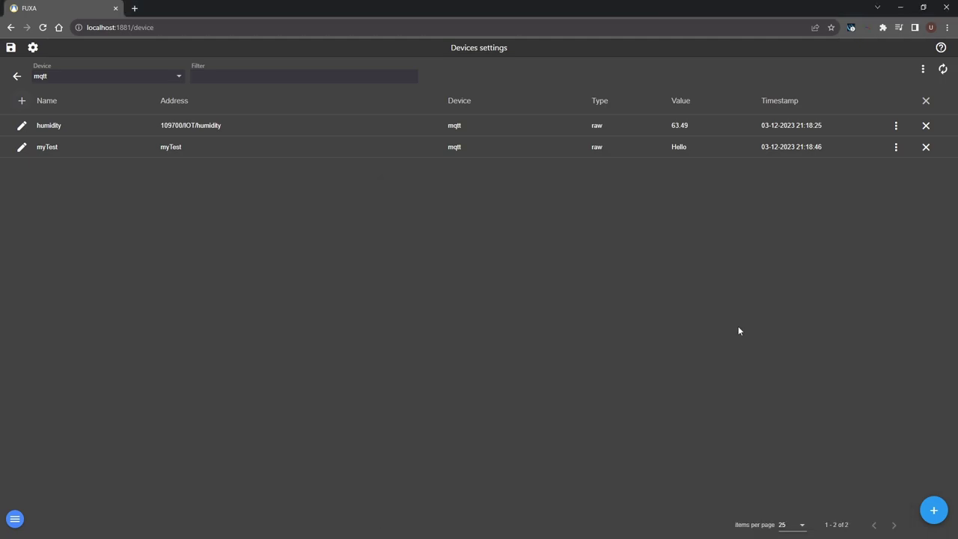
# Step: Open the views editor and place a third output control below the existing two in MainView, with font size 53
pyautogui.click(33, 48)
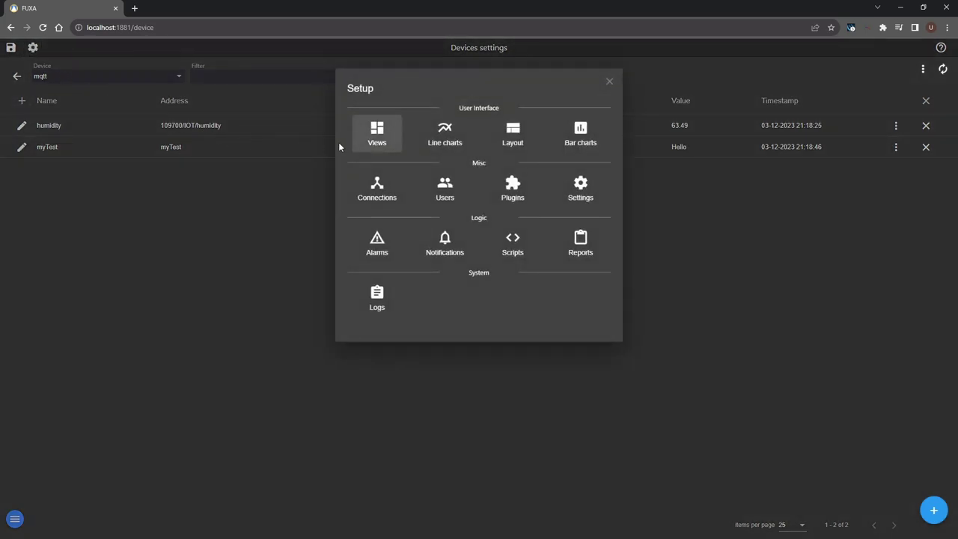
pyautogui.click(376, 137)
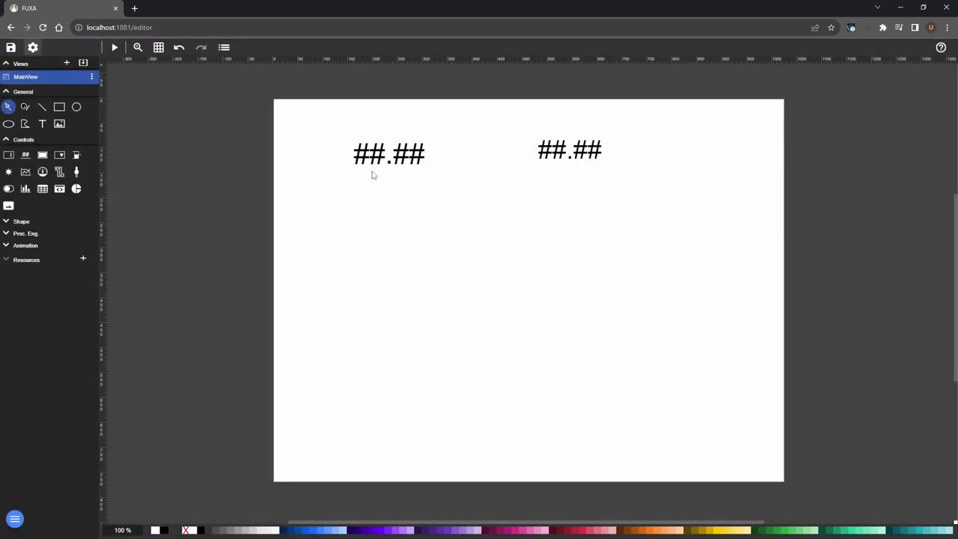
pyautogui.click(25, 155)
pyautogui.click(521, 252)
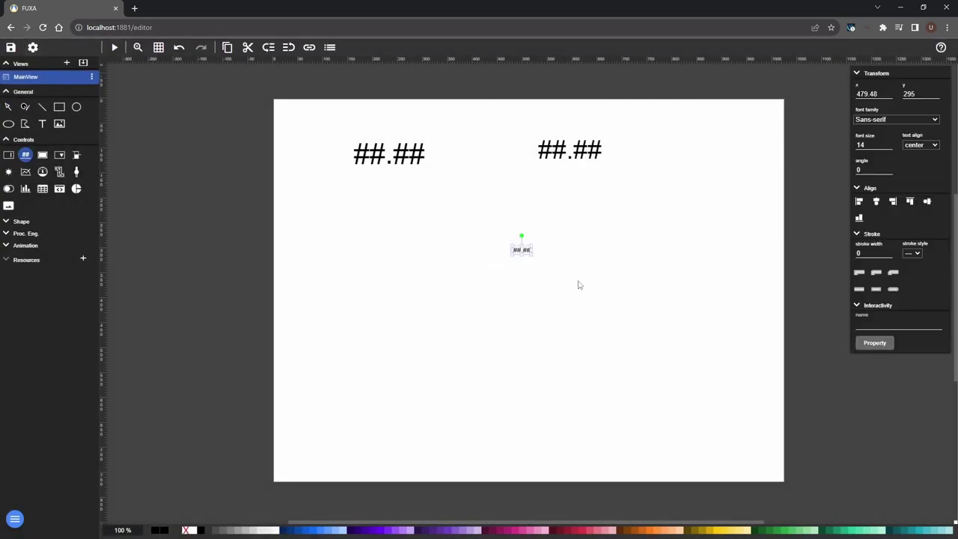
pyautogui.click(887, 142)
pyautogui.click(887, 143)
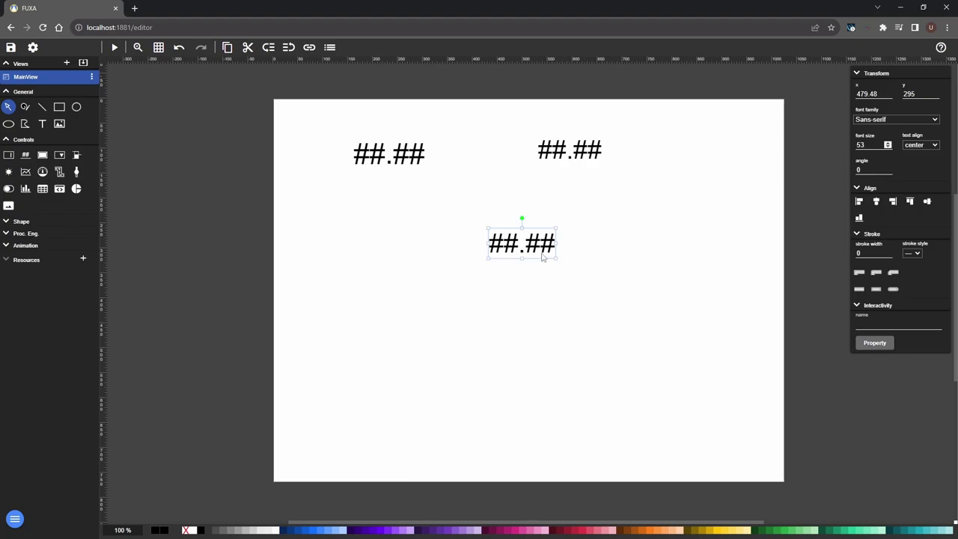
# Step: Link the third output control's value to the mqtt myTest tag and confirm the settings
pyautogui.click(872, 343)
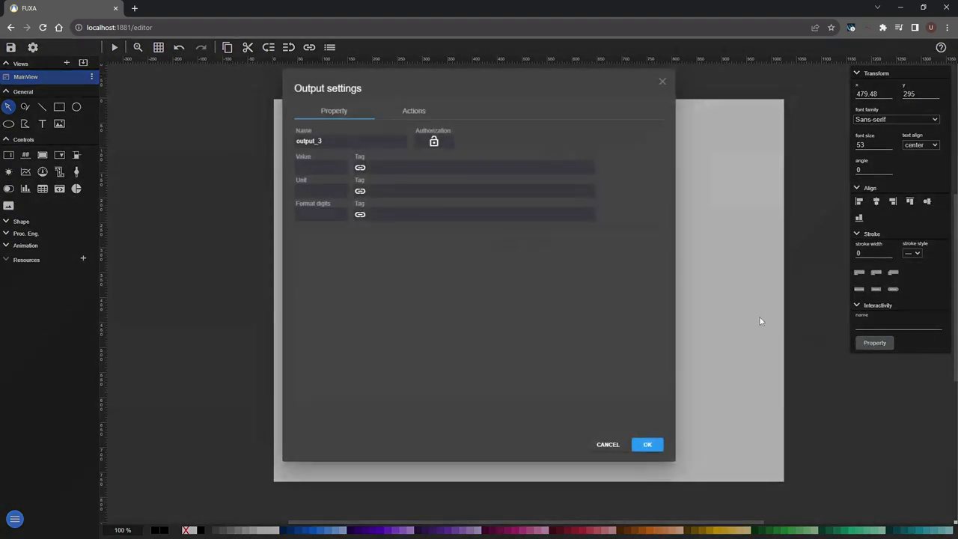
pyautogui.click(436, 168)
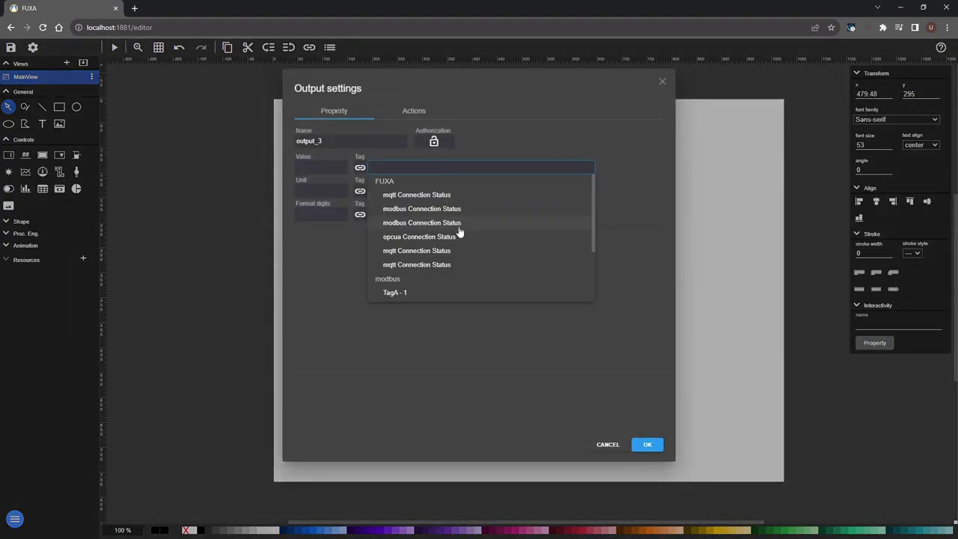
pyautogui.scroll(-3, 458, 229)
pyautogui.scroll(-1, 459, 229)
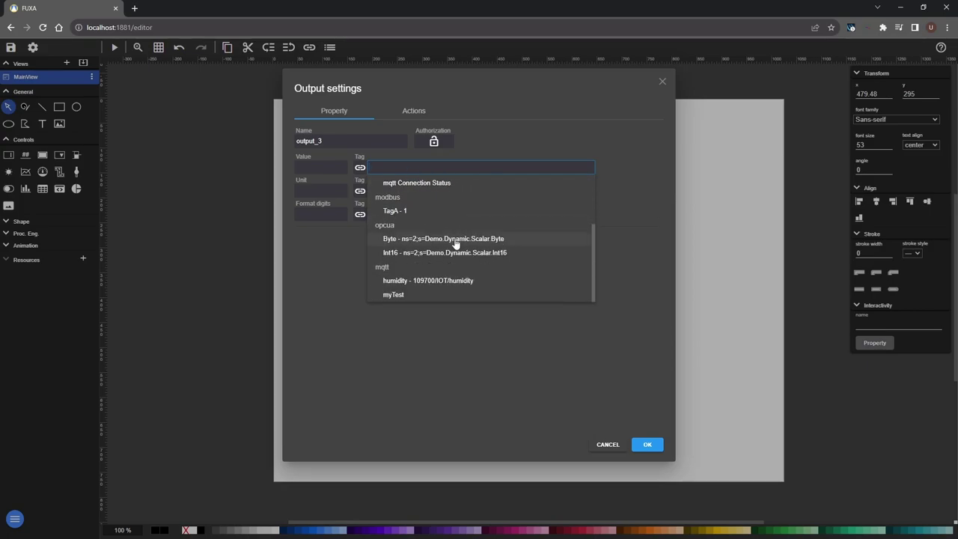
pyautogui.click(396, 294)
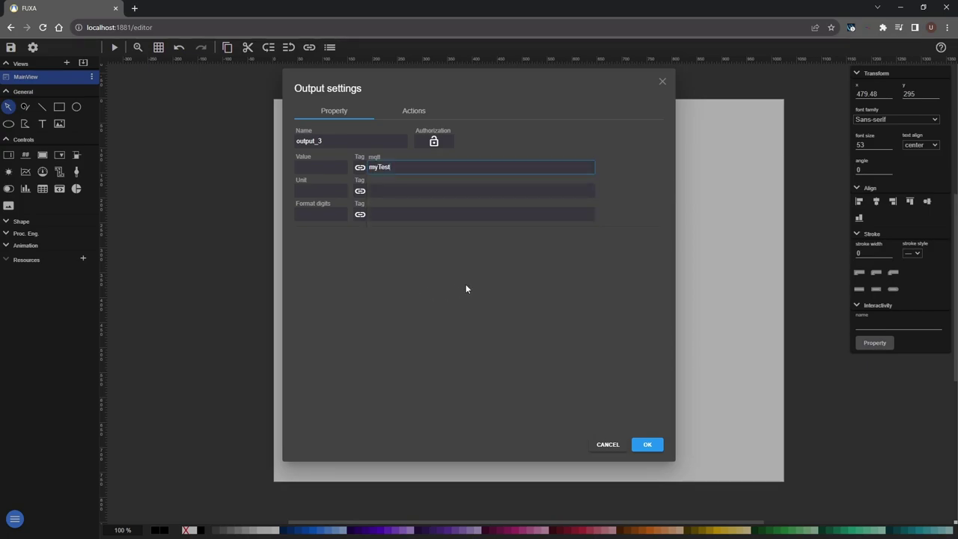
pyautogui.click(646, 444)
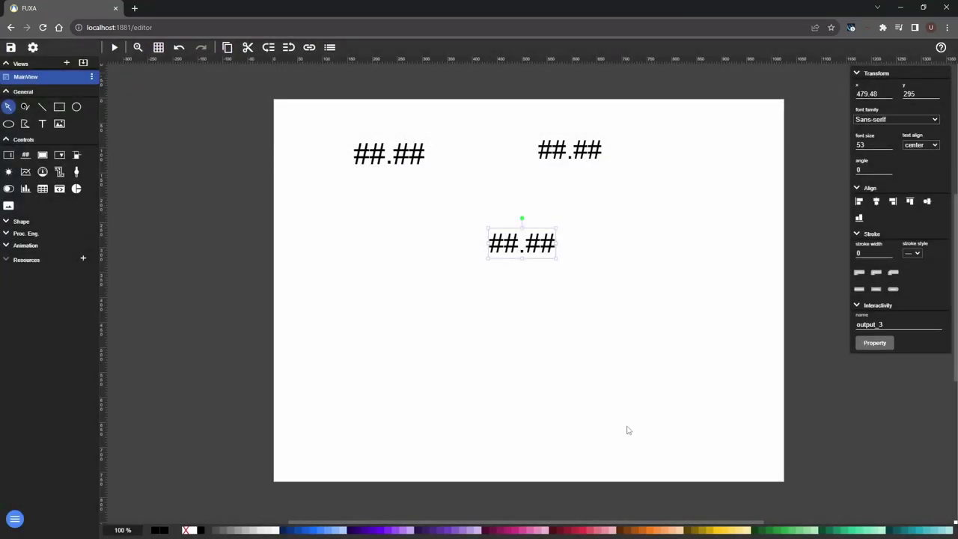
# Step: Arrange the three output controls in one row, distributed evenly across and aligned on their vertical middles
pyautogui.moveTo(528, 245); pyautogui.dragTo(671, 168)
pyautogui.moveTo(582, 159); pyautogui.dragTo(531, 172)
pyautogui.moveTo(338, 126); pyautogui.dragTo(732, 200)
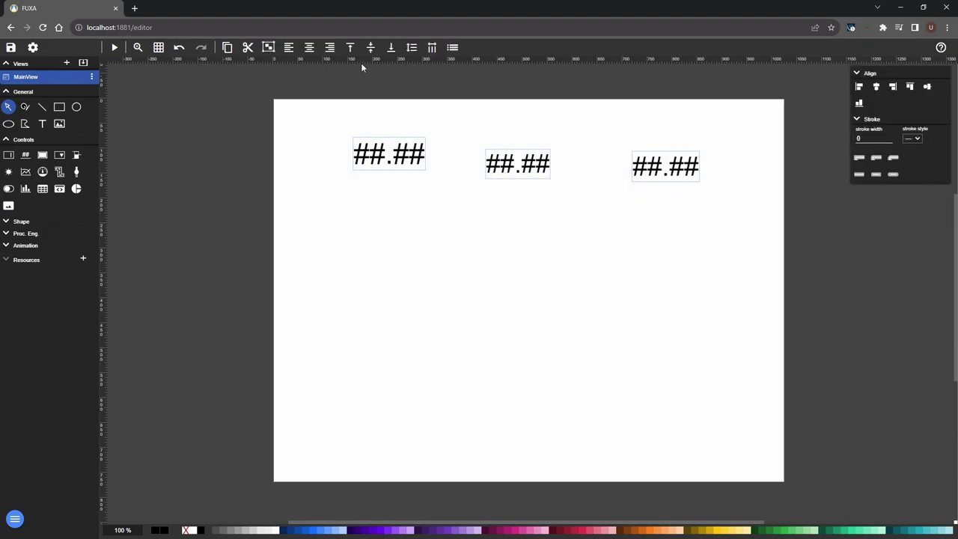
pyautogui.click(431, 47)
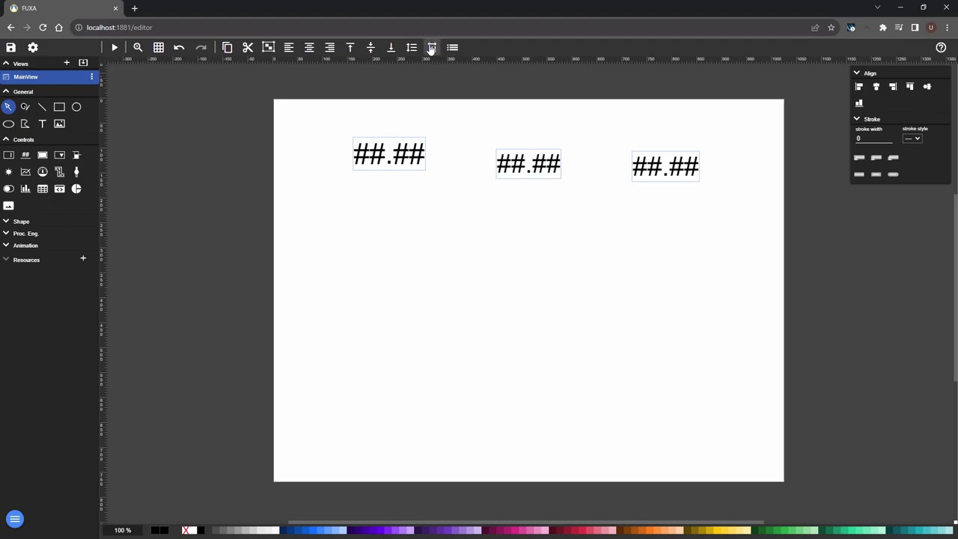
pyautogui.click(370, 47)
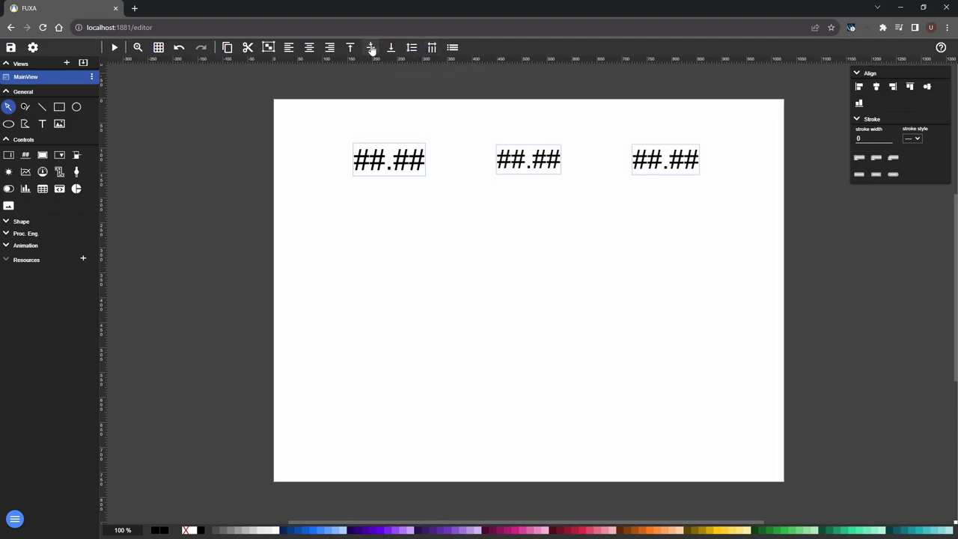
pyautogui.click(462, 208)
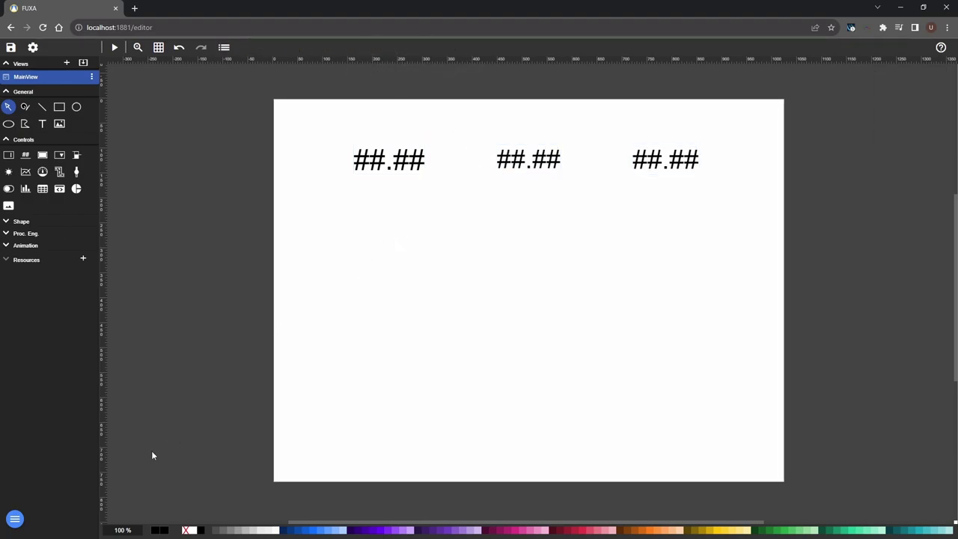
# Step: Open the Home view, publish the message Pippo to myTest from the MQTT.Cool Test Client, and return to FUXA
pyautogui.click(16, 519)
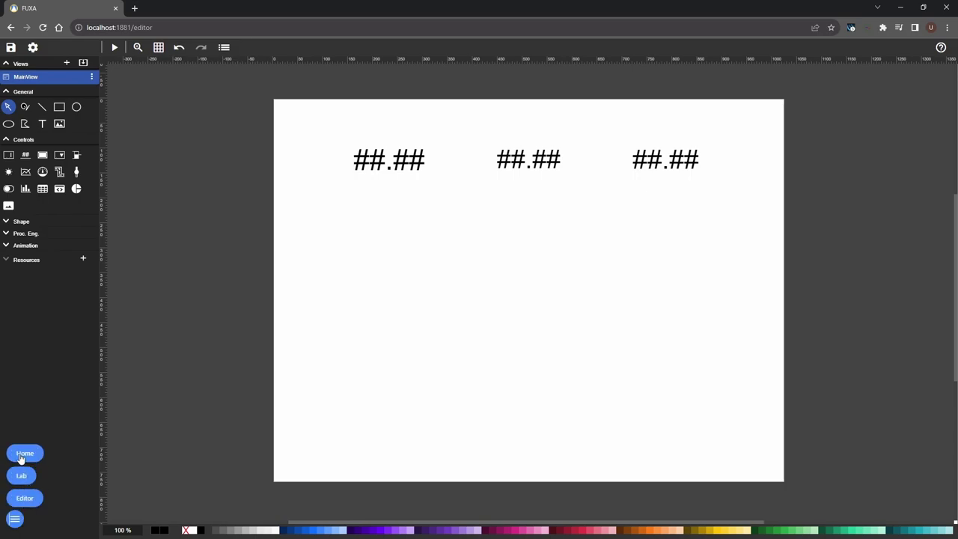
pyautogui.click(21, 456)
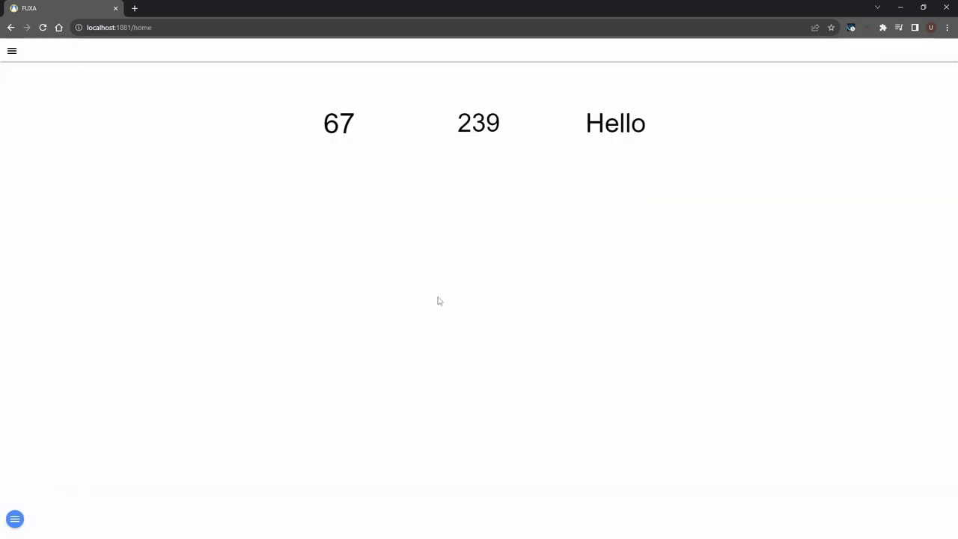
pyautogui.hotkey('alt', 'Tab')
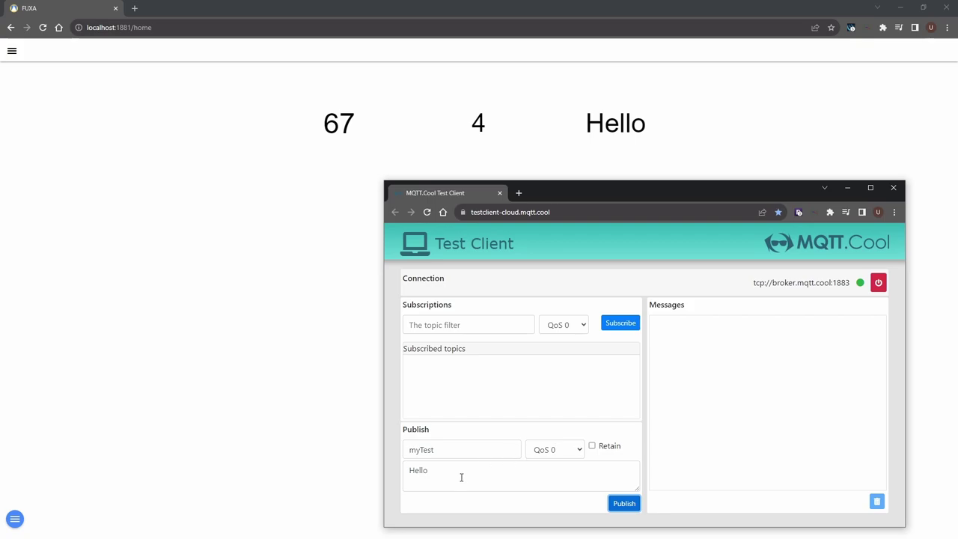
pyautogui.click(426, 470)
pyautogui.doubleClick(427, 471)
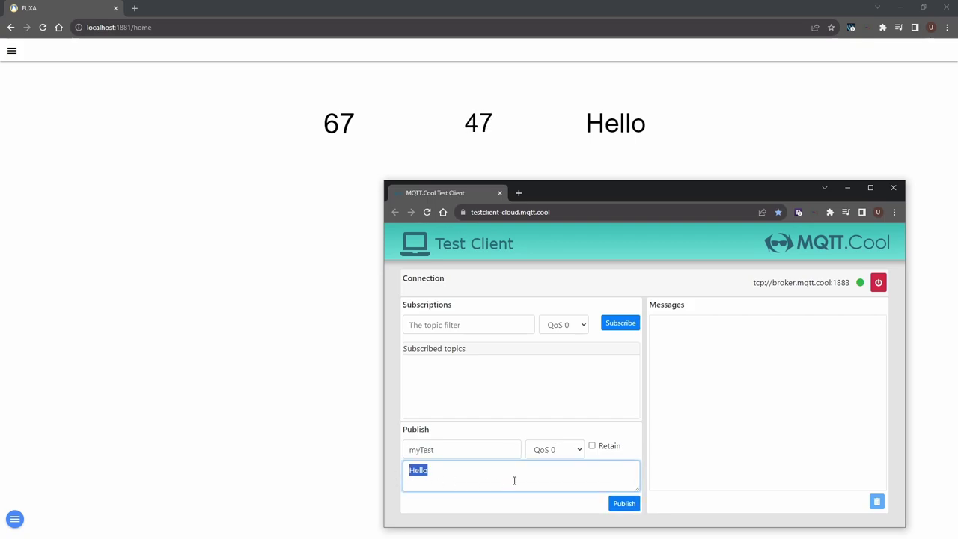
pyautogui.write('Pippo')
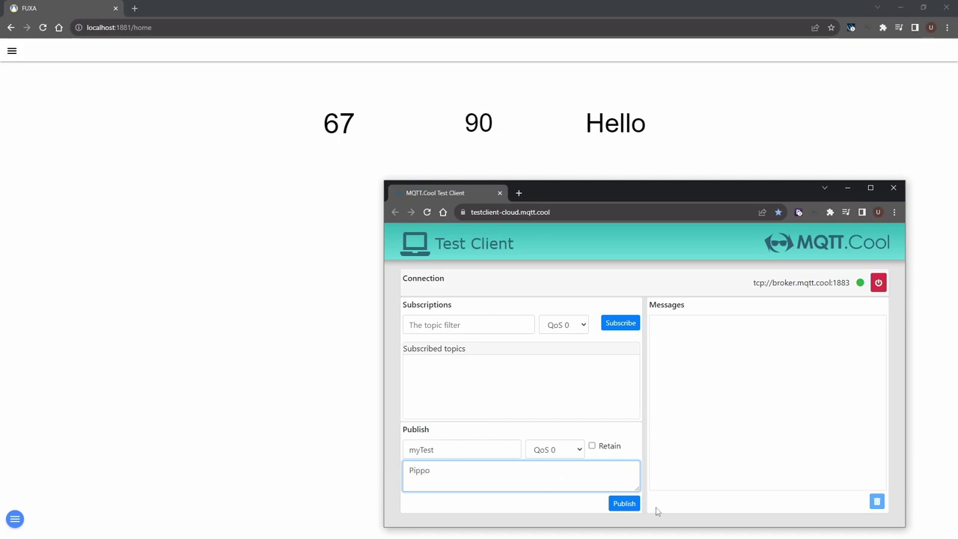
pyautogui.click(624, 504)
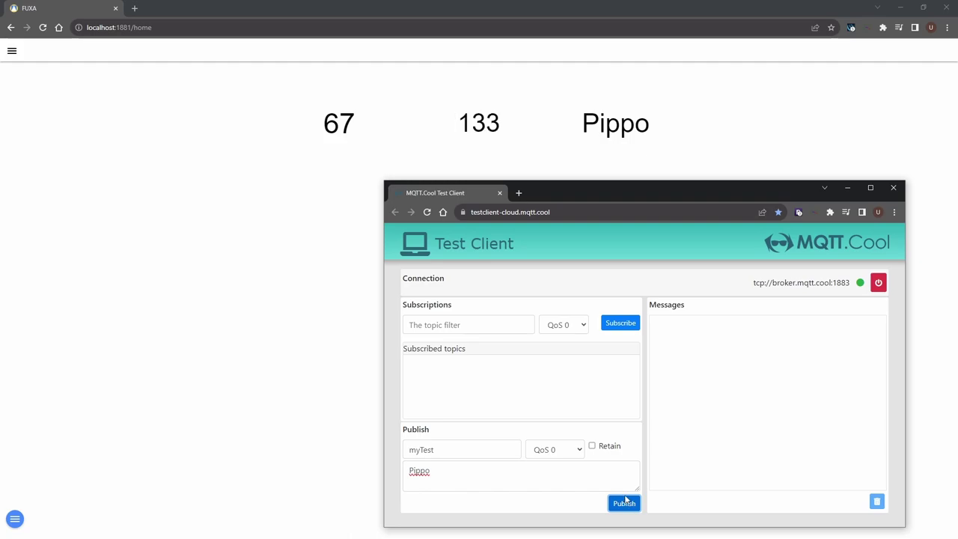
pyautogui.click(626, 499)
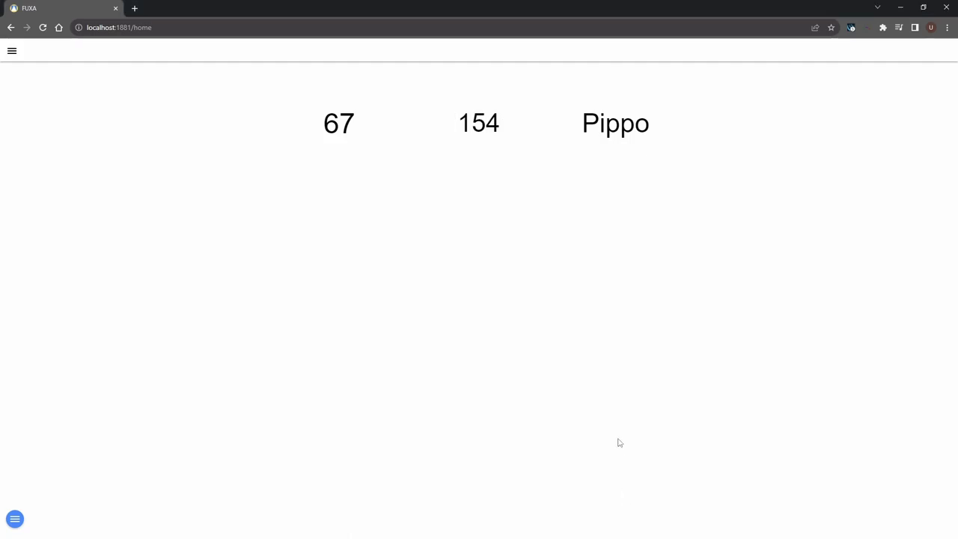